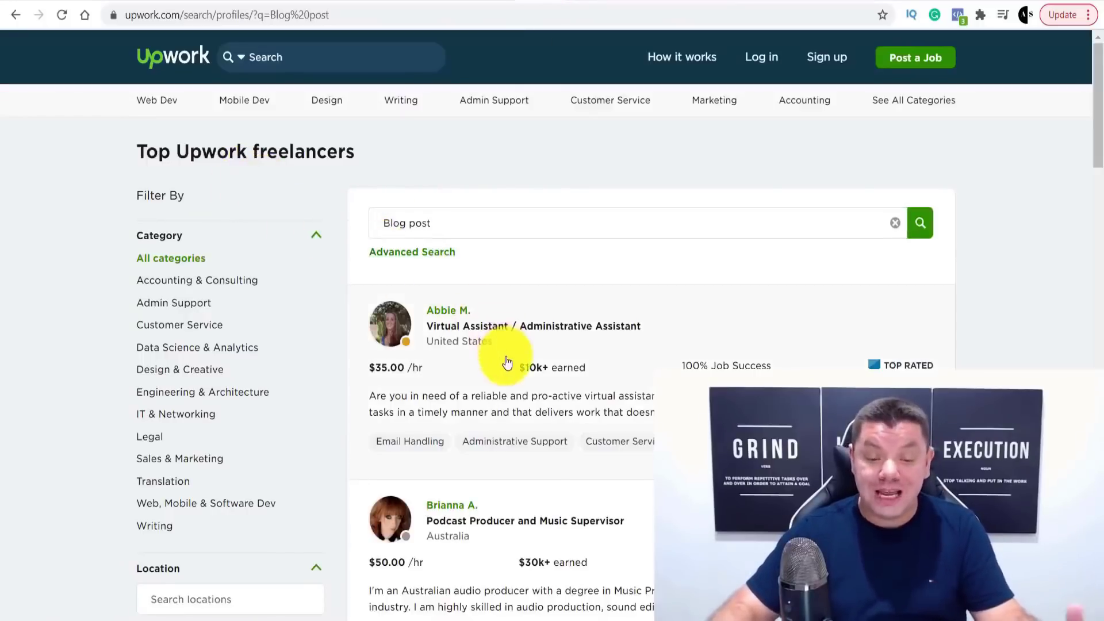
# Examine the freelancer profiles, hourly rates and earnings in the Upwork results for "Blog post".
pyautogui.scroll(-3, 506, 361)
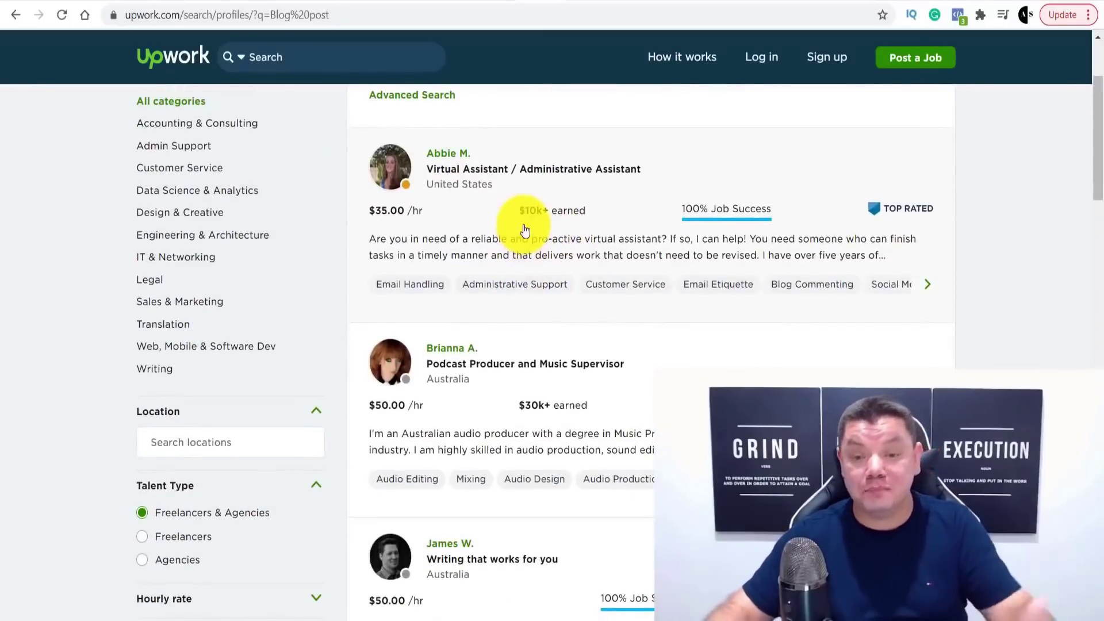
pyautogui.scroll(-3, 555, 247)
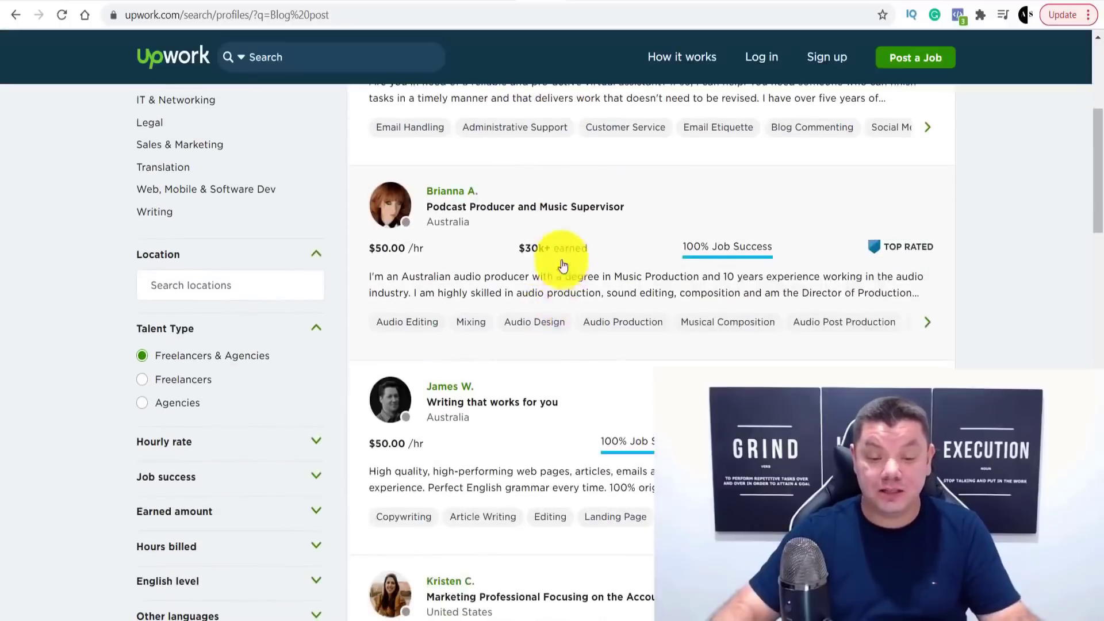
pyautogui.scroll(-10, 571, 402)
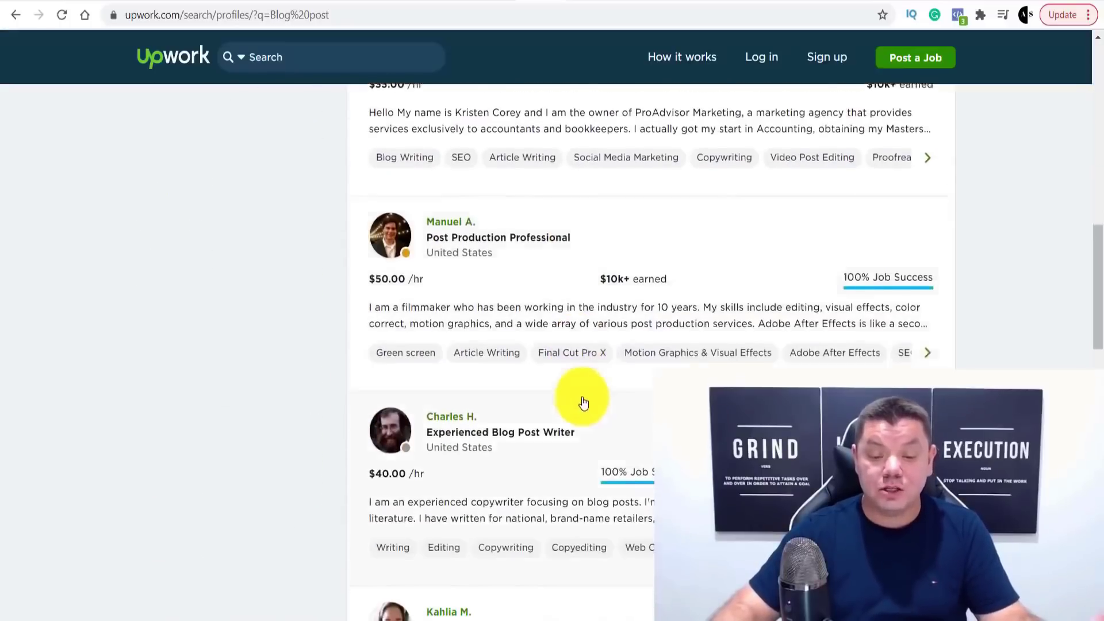
pyautogui.scroll(-5, 583, 402)
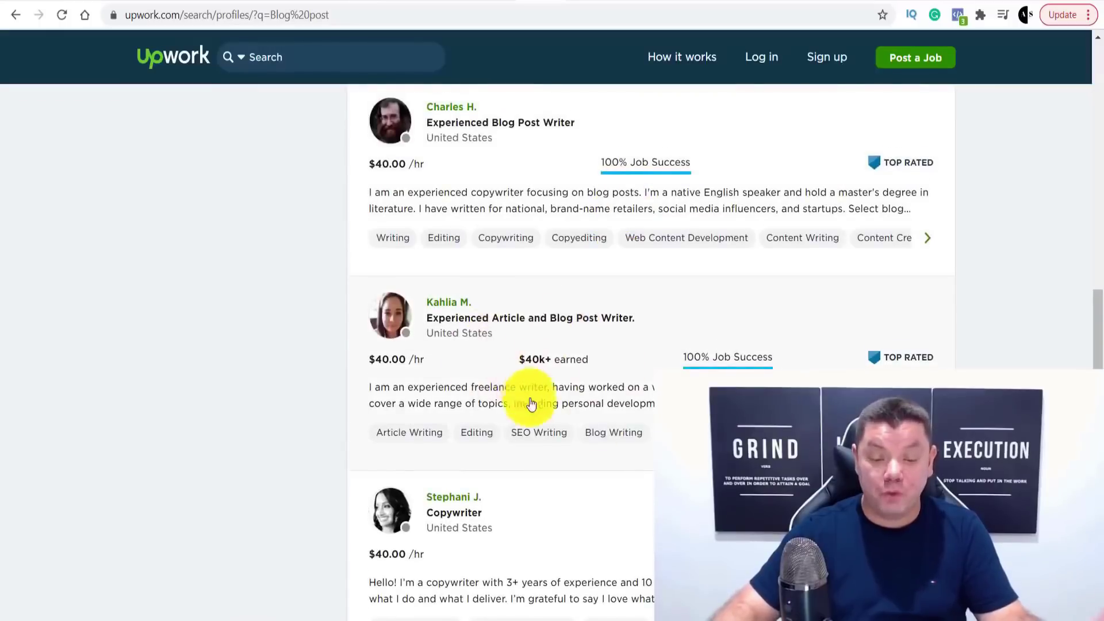
pyautogui.scroll(-5, 546, 431)
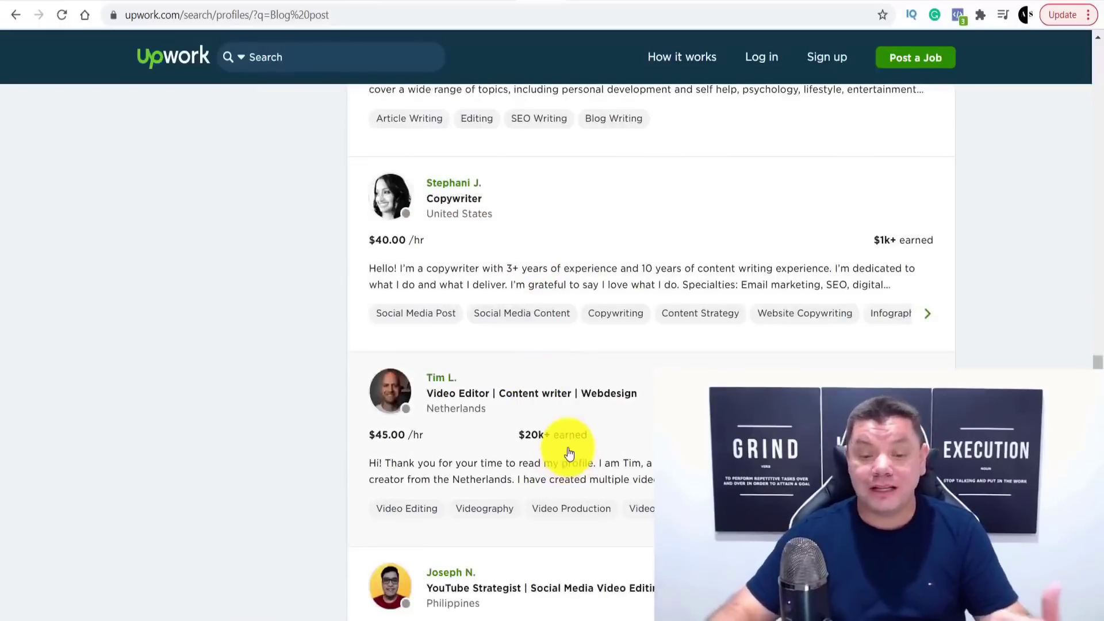
pyautogui.scroll(-4, 568, 457)
pyautogui.scroll(11, 578, 465)
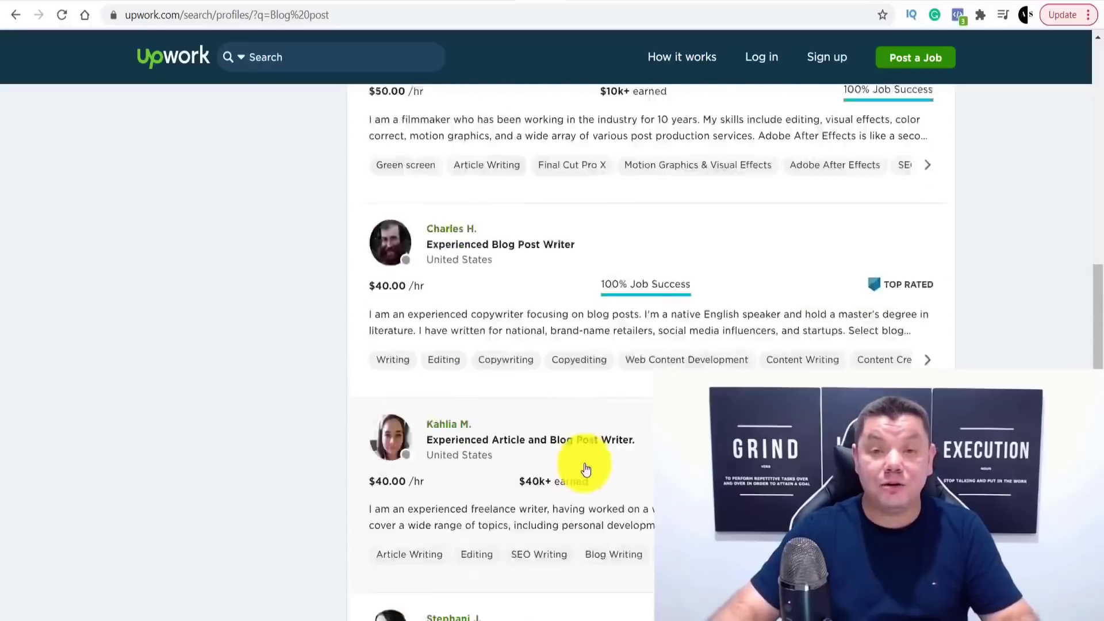
pyautogui.scroll(11, 586, 470)
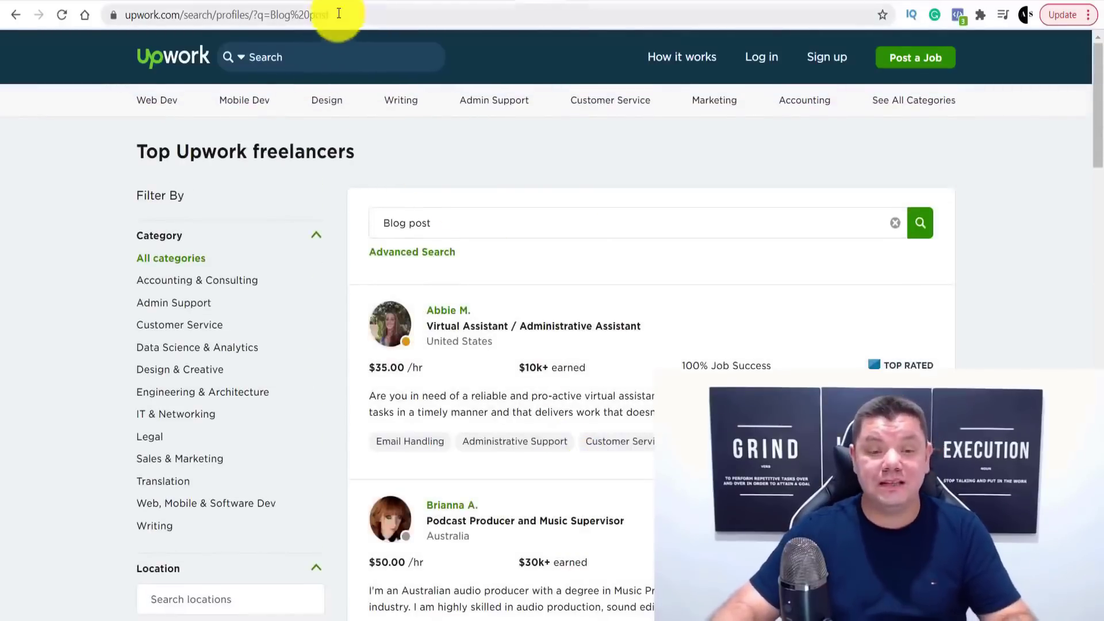
# Switch through the Money Pantry paid-writing list and the Fiverr blog post gigs to the Quora home page.
pyautogui.click(323, 3)
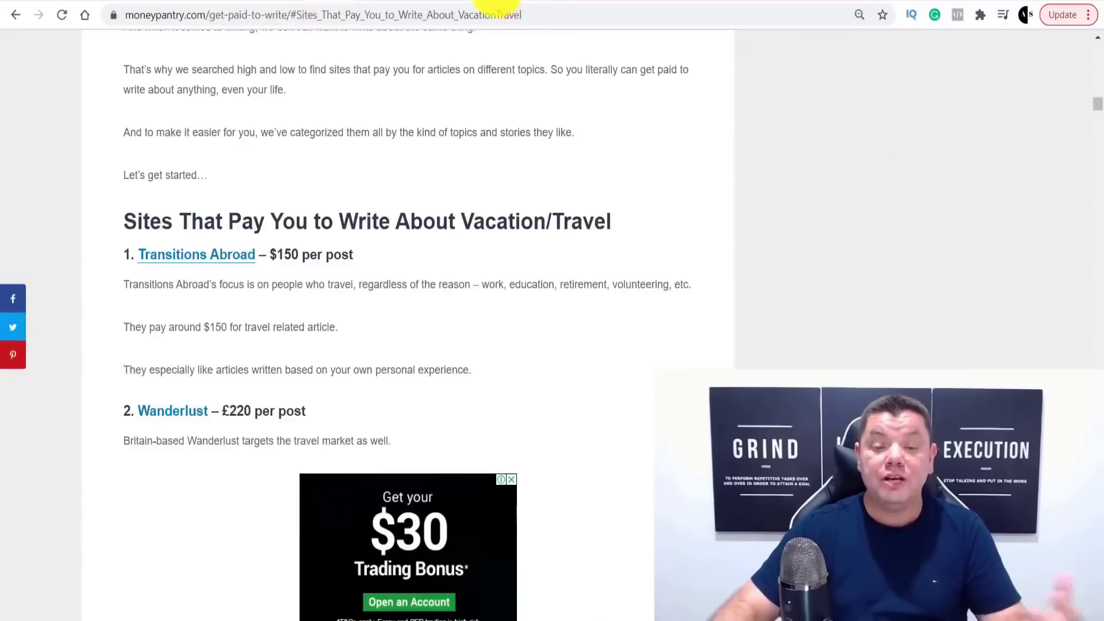
pyautogui.click(495, 2)
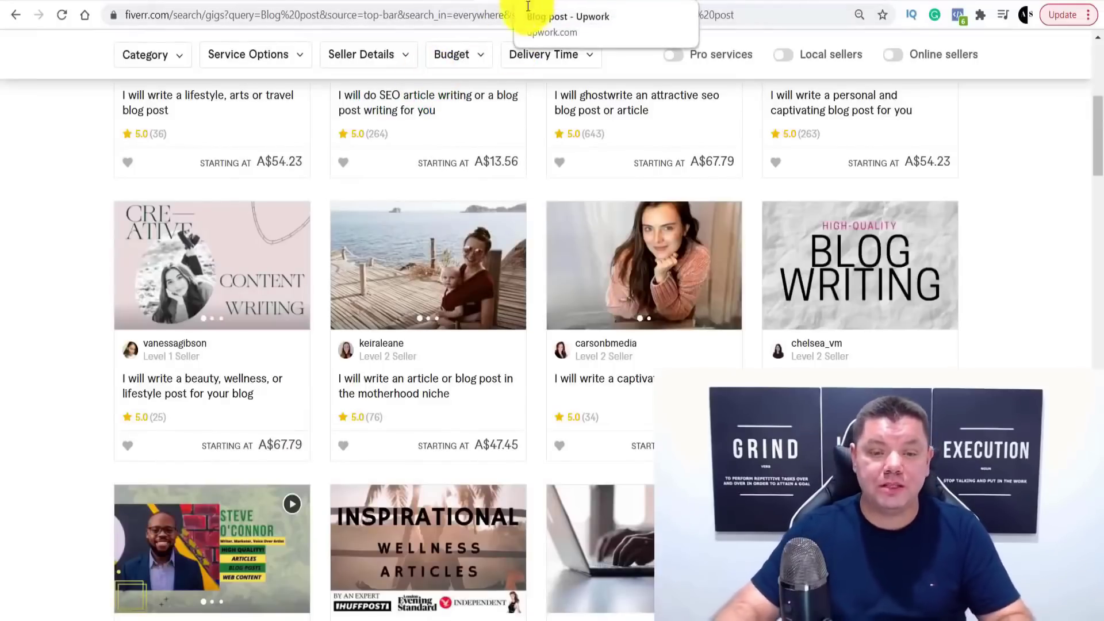
pyautogui.click(567, 5)
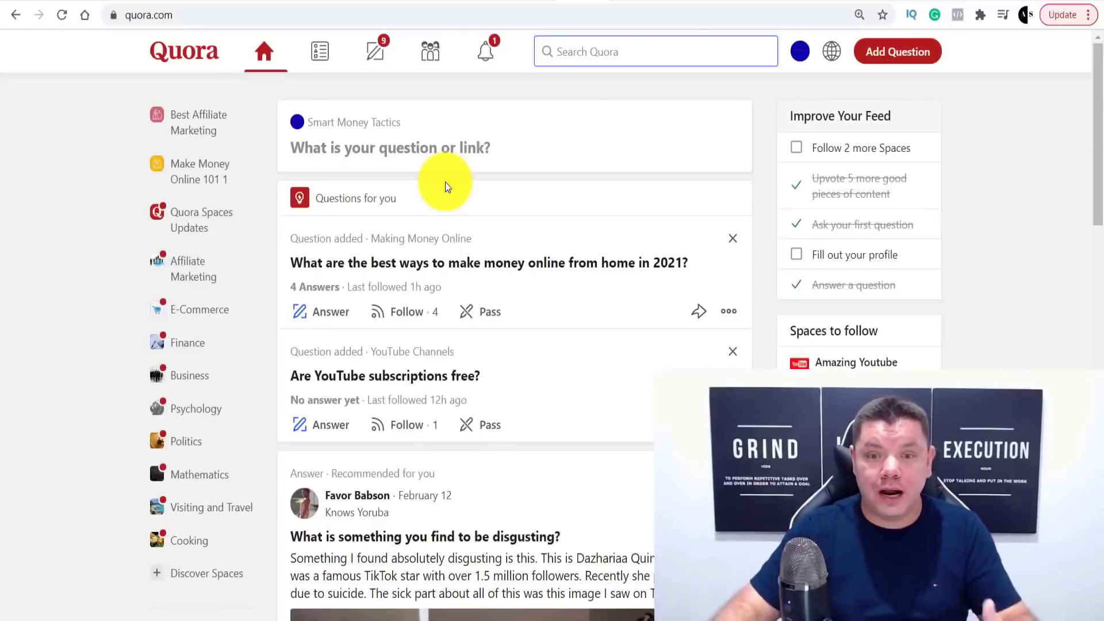
# Open the Smart Money Tactics profile on Quora and read its full description.
pyautogui.click(801, 58)
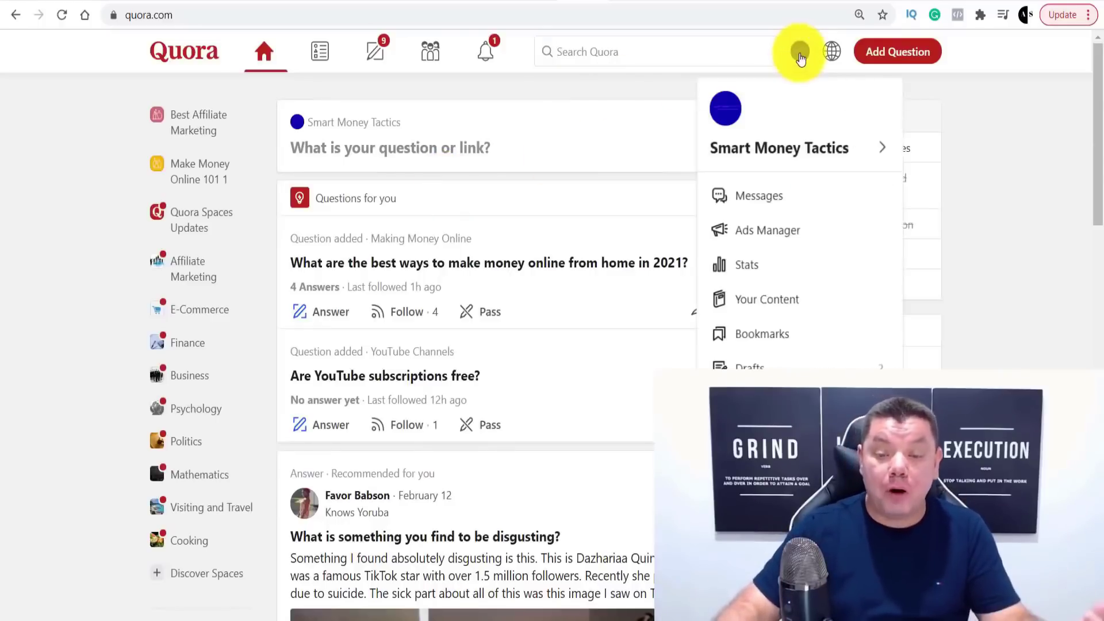
pyautogui.click(777, 148)
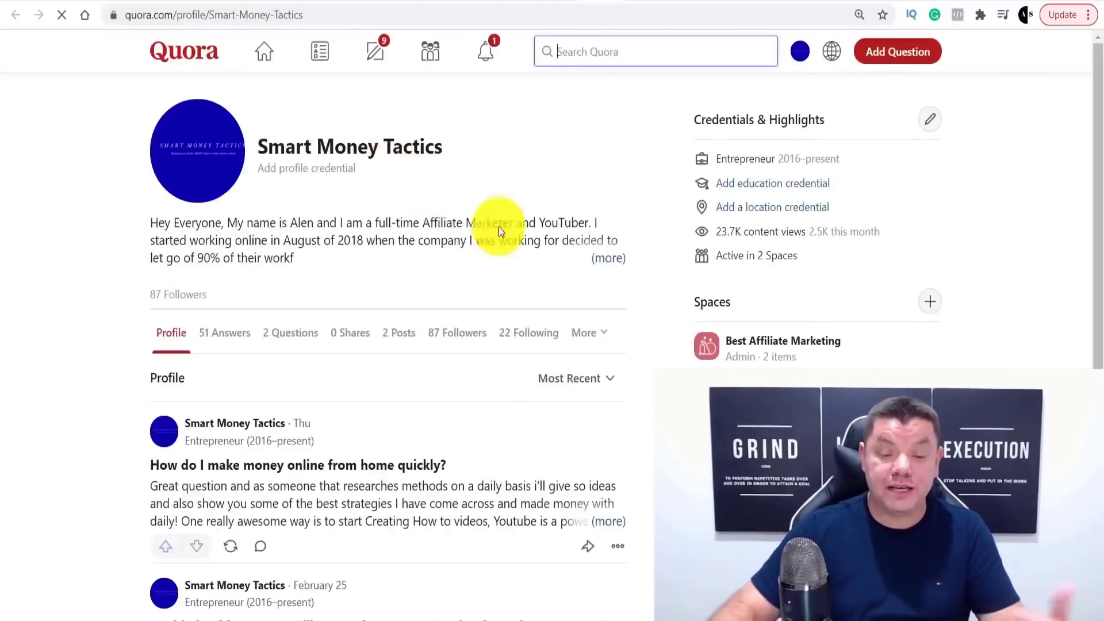
pyautogui.click(611, 258)
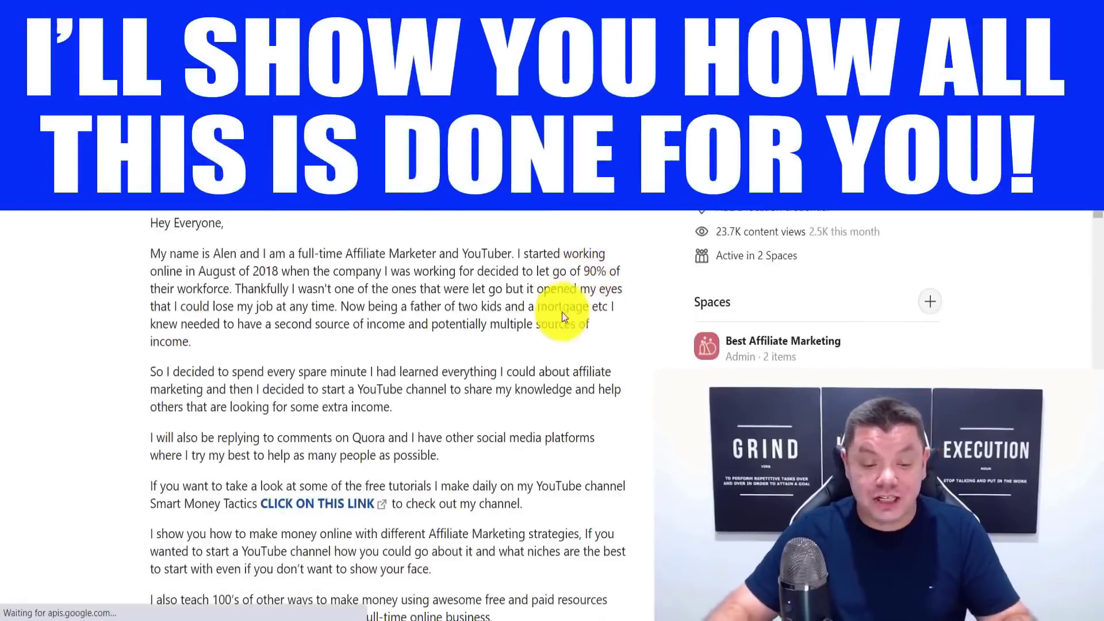
pyautogui.scroll(-5, 546, 319)
pyautogui.scroll(4, 525, 276)
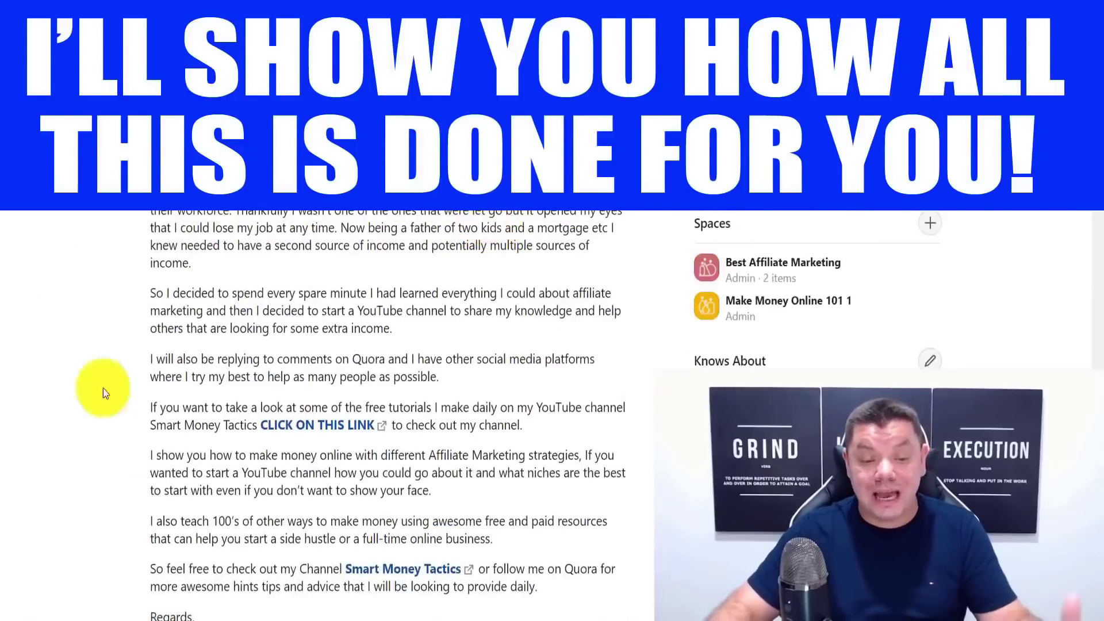
pyautogui.scroll(-3, 301, 254)
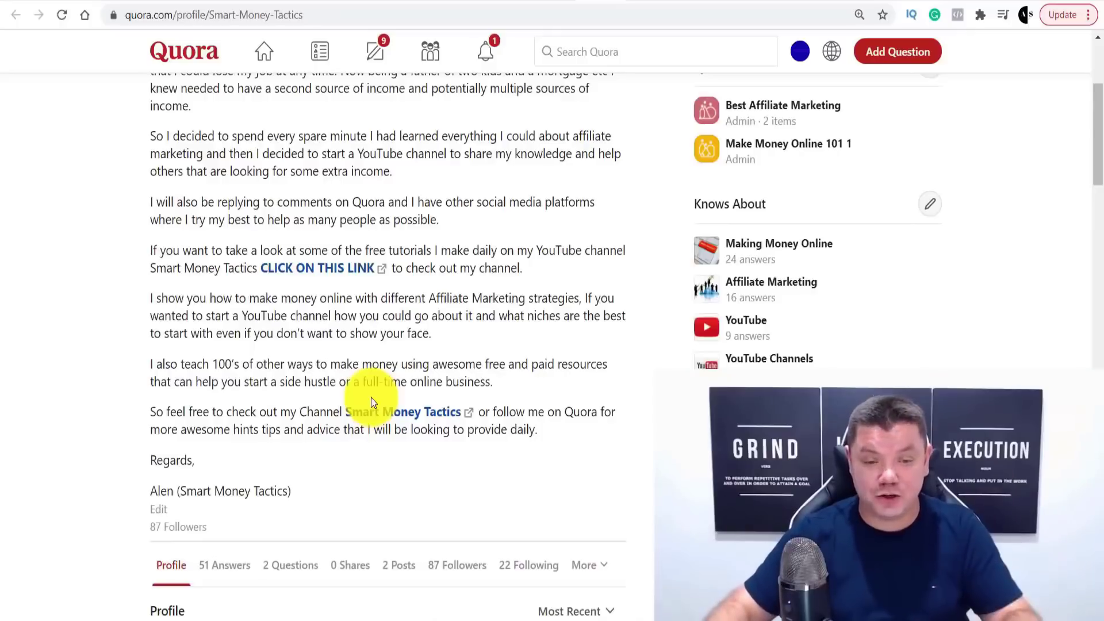
# Switch to the Transitions Abroad writer's guidelines and on to Creaite, closing its open new-article dialog.
pyautogui.click(345, 5)
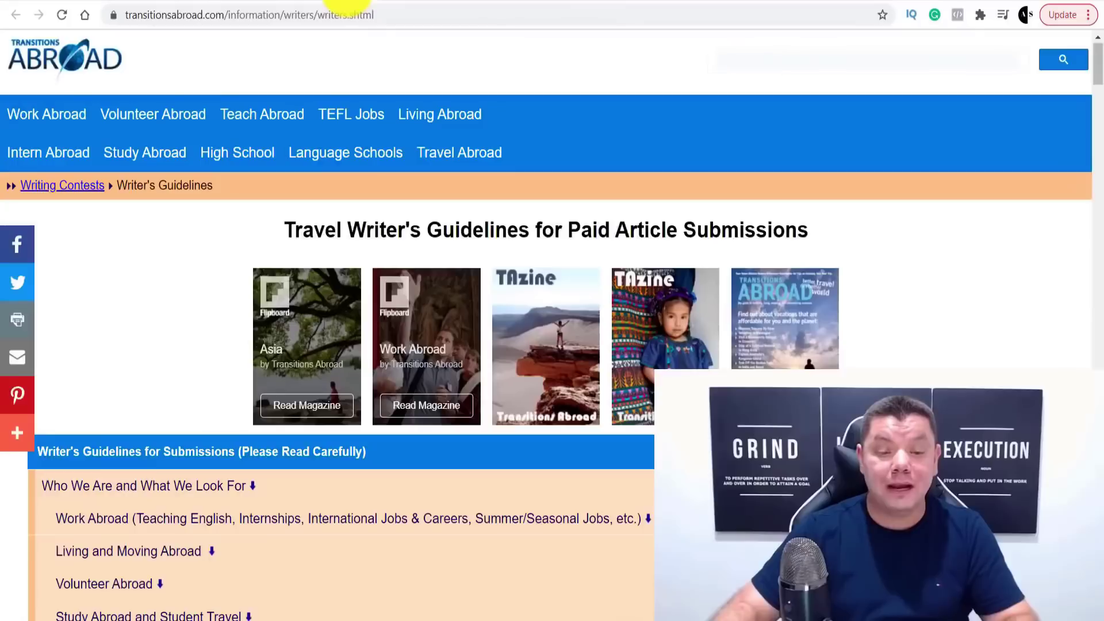
pyautogui.click(390, 5)
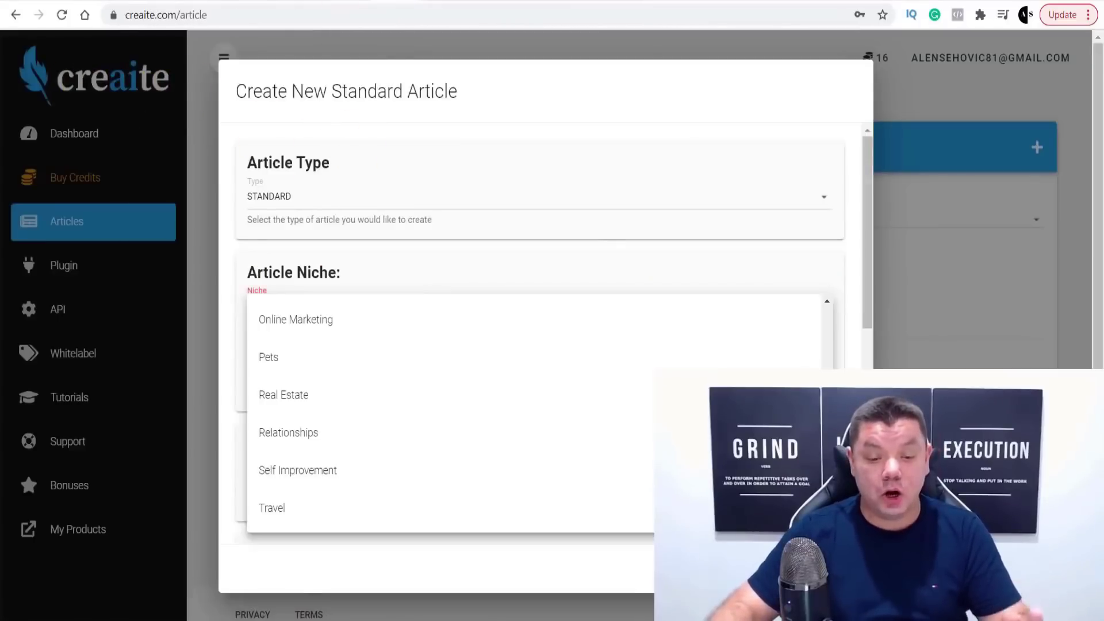
pyautogui.press('Escape')
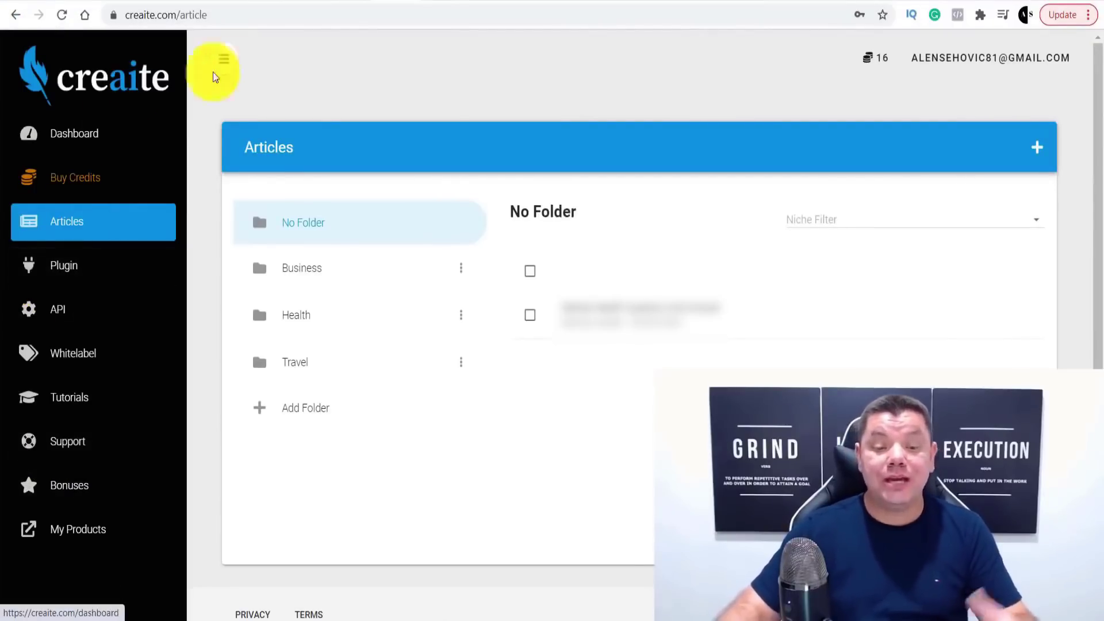
# Look through Money Pantry's contents list of paid writing topics and return to the Creaite articles page.
pyautogui.click(308, 0)
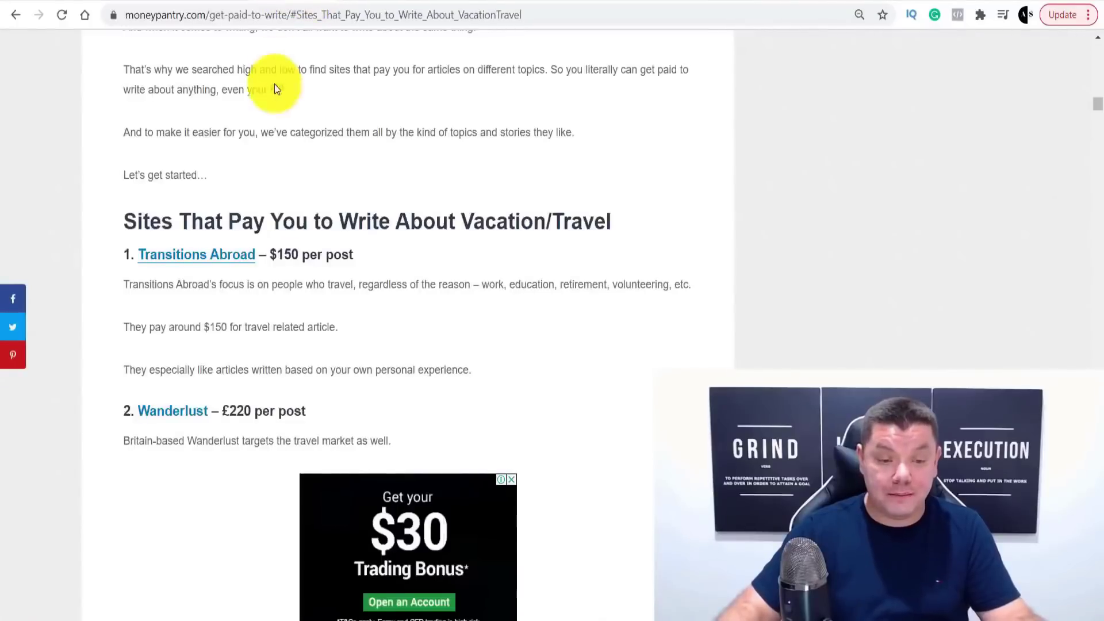
pyautogui.scroll(8, 268, 259)
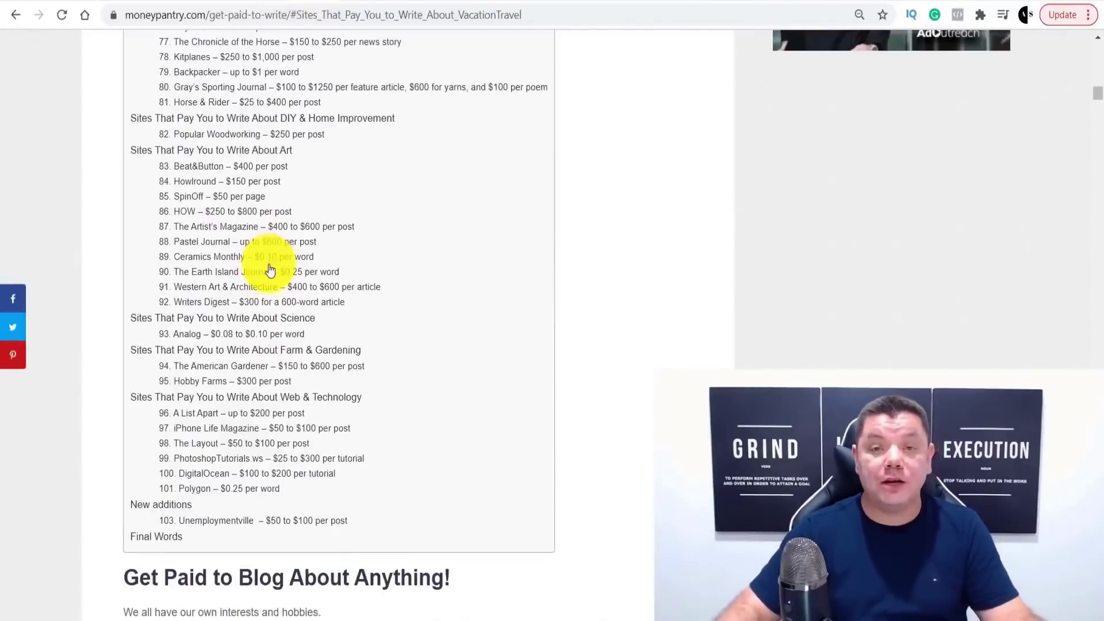
pyautogui.scroll(-1, 269, 257)
pyautogui.click(388, 3)
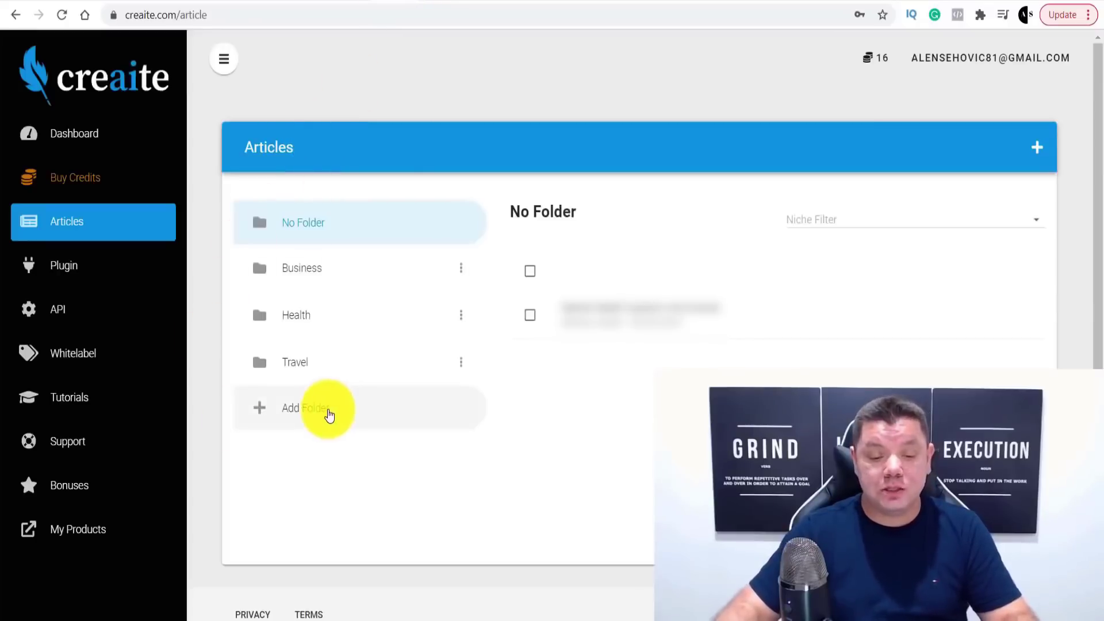
pyautogui.click(285, 412)
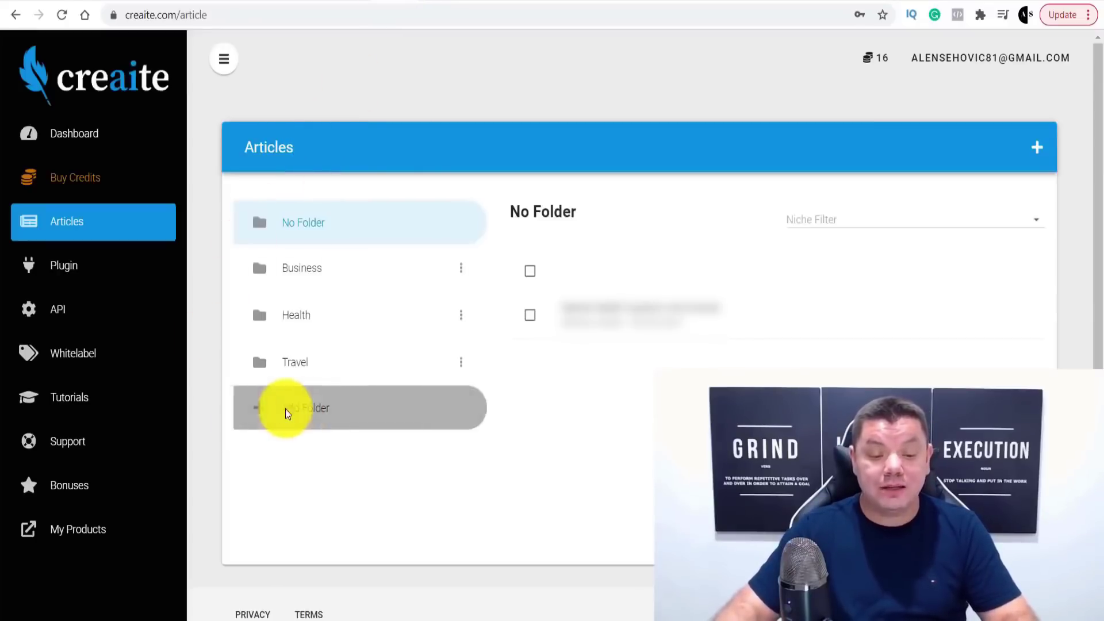
pyautogui.click(382, 323)
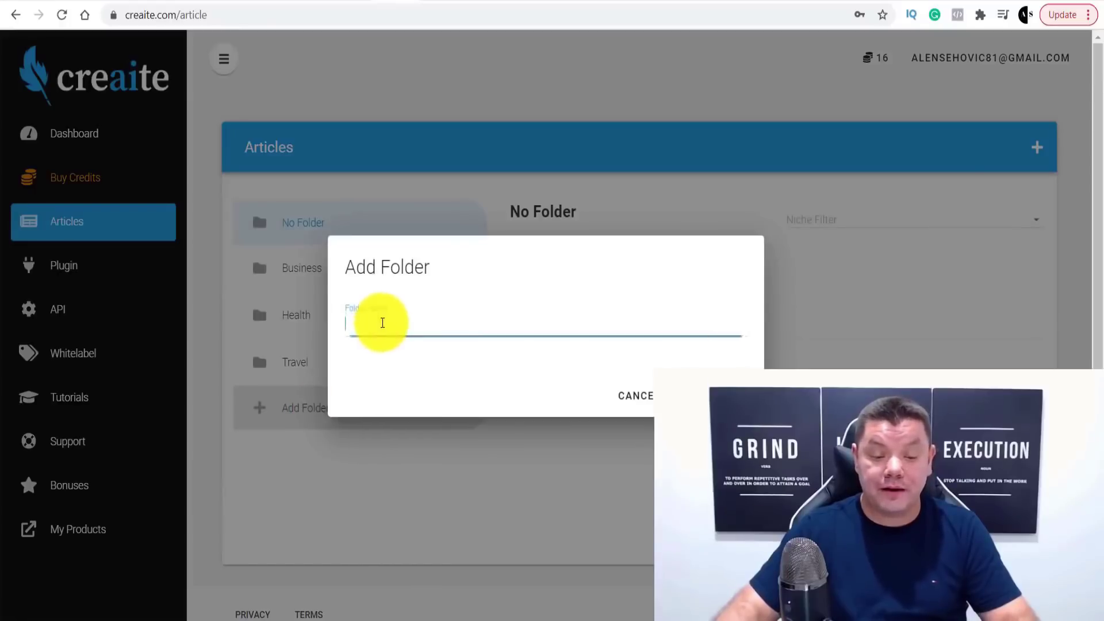
pyautogui.click(627, 395)
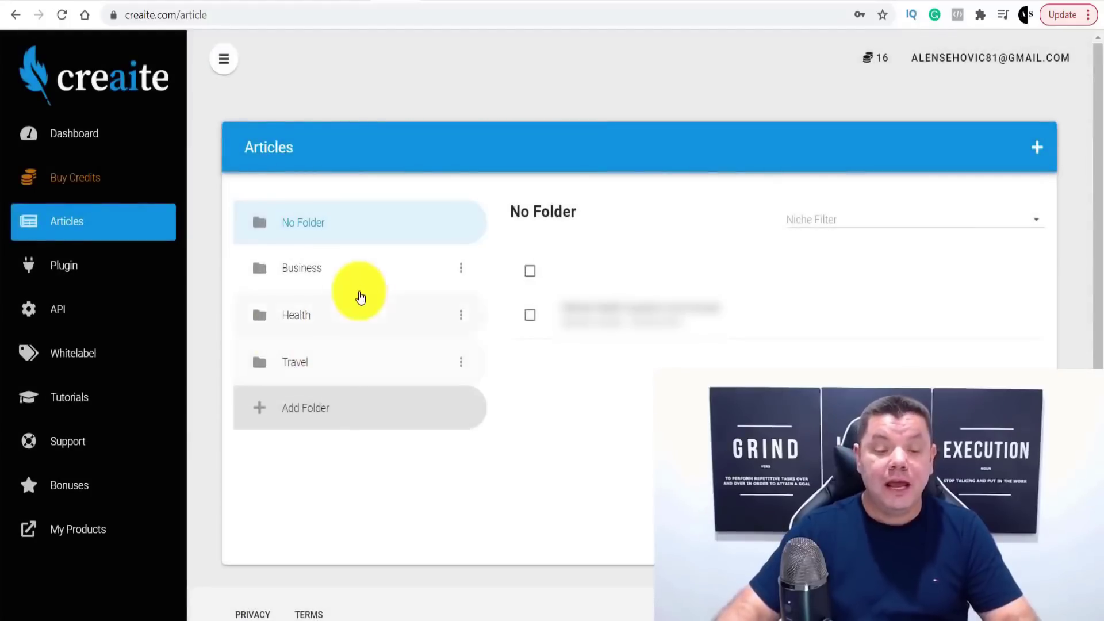
# Open the Travel folder and start a new article with the Standard article type.
pyautogui.click(320, 367)
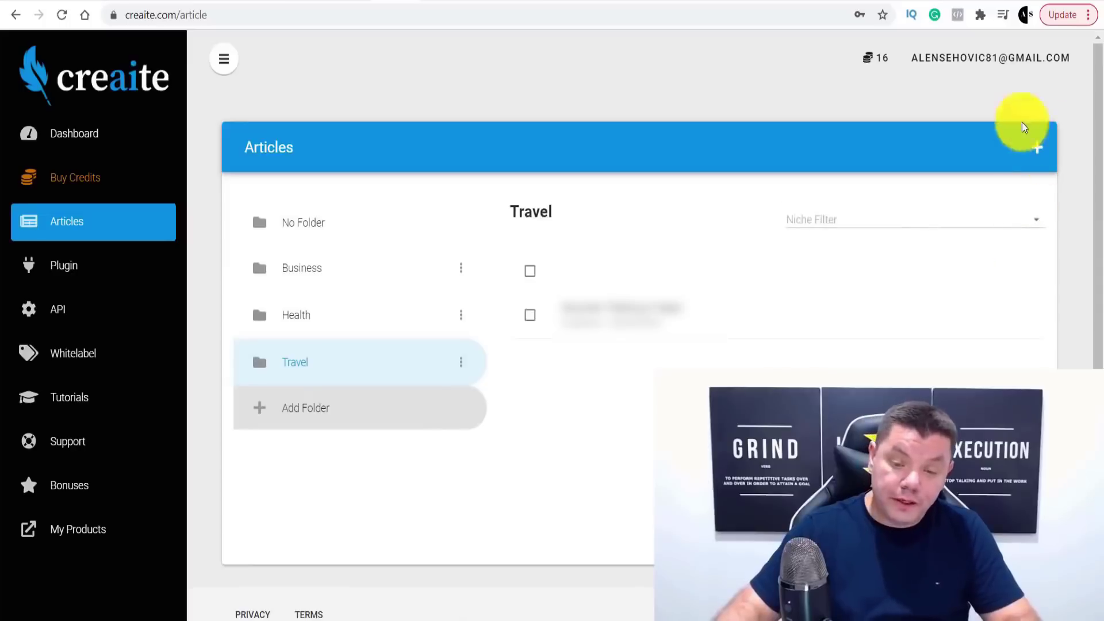
pyautogui.click(1039, 148)
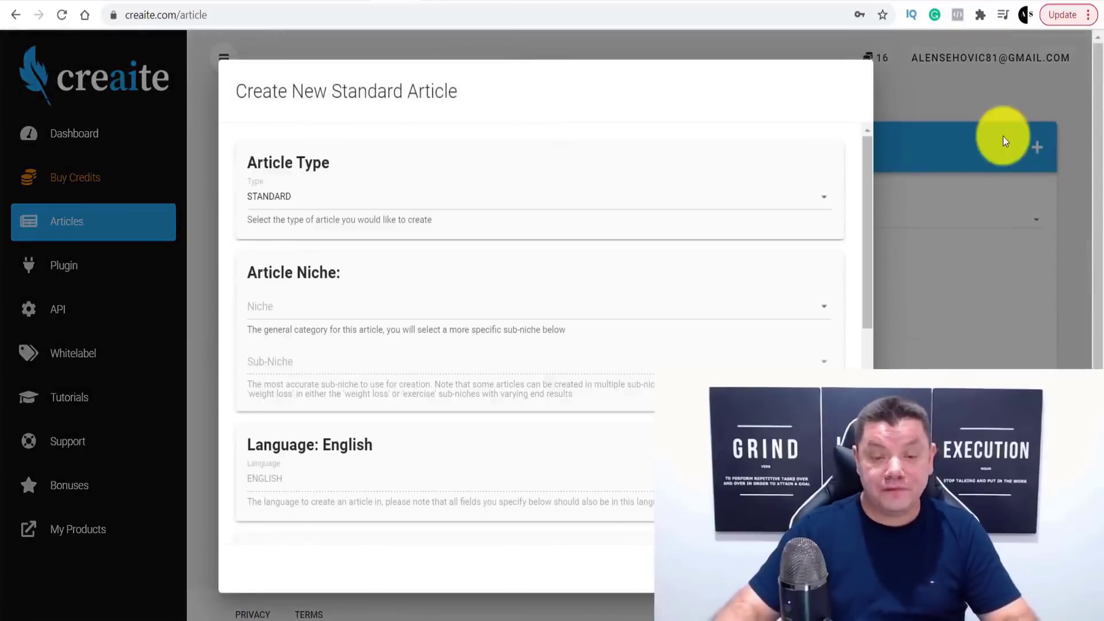
pyautogui.click(299, 195)
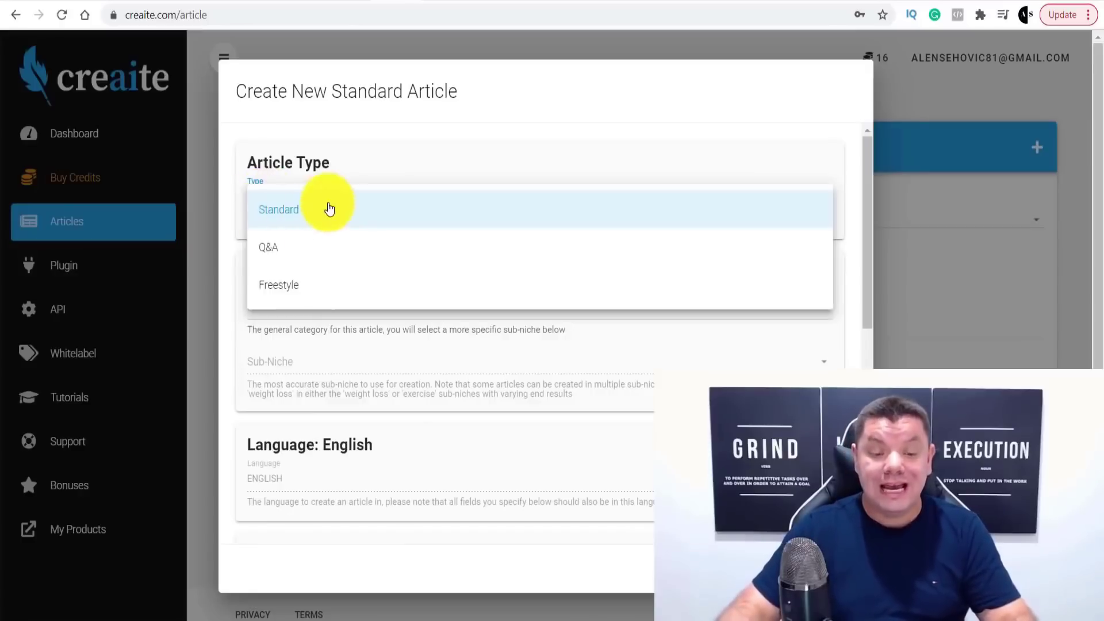
pyautogui.click(312, 214)
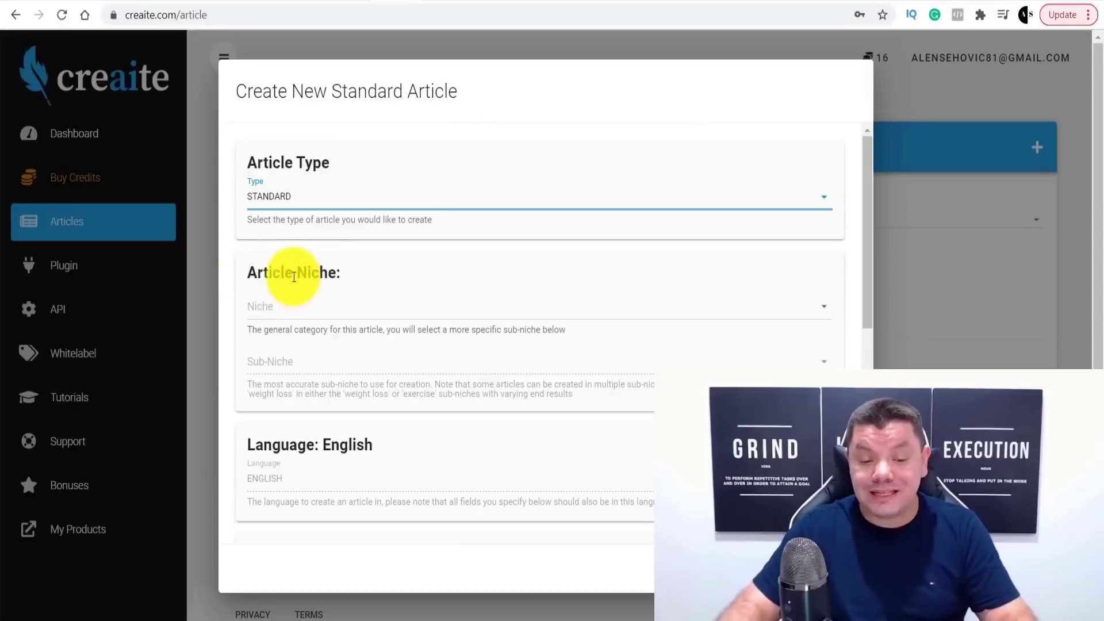
# Set the article niche to Travel and the sub-niche to Airline Travel.
pyautogui.click(285, 314)
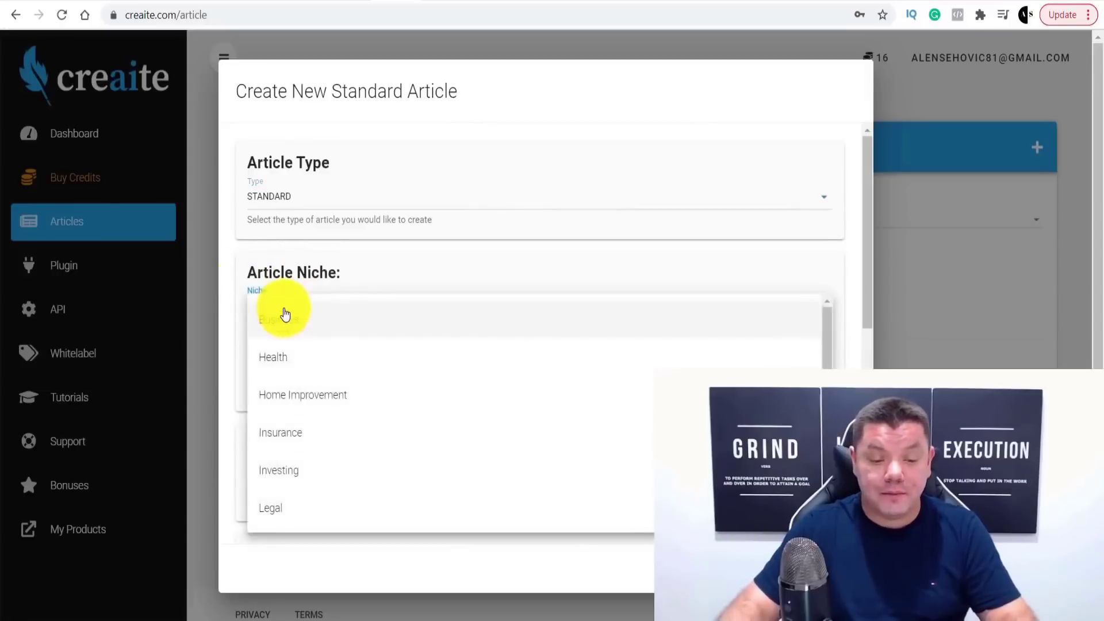
pyautogui.scroll(-4, 296, 368)
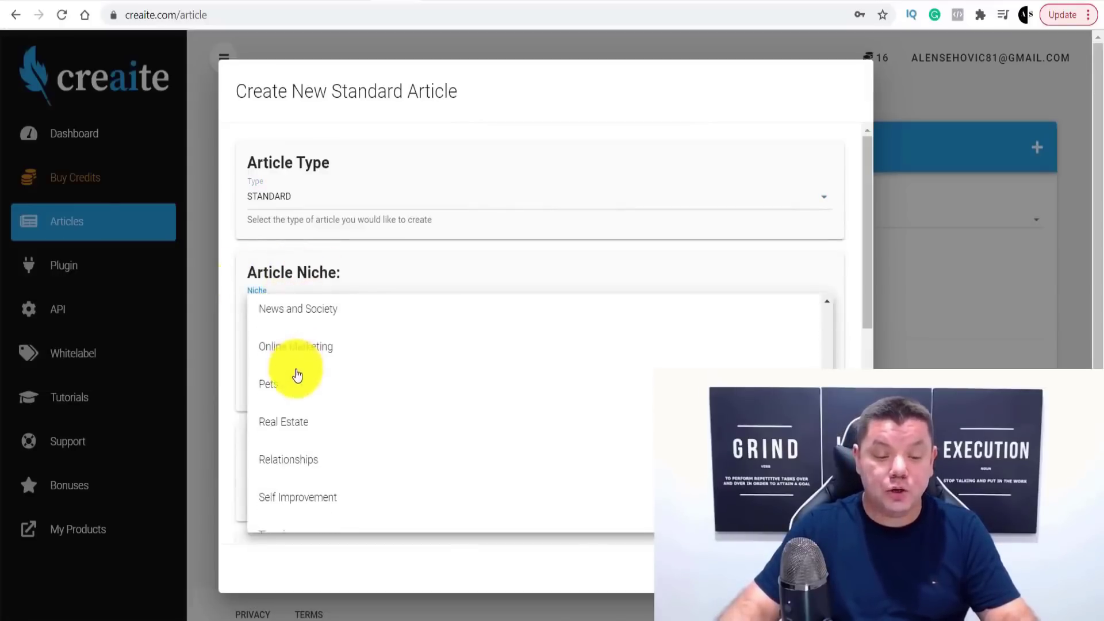
pyautogui.scroll(-1, 297, 375)
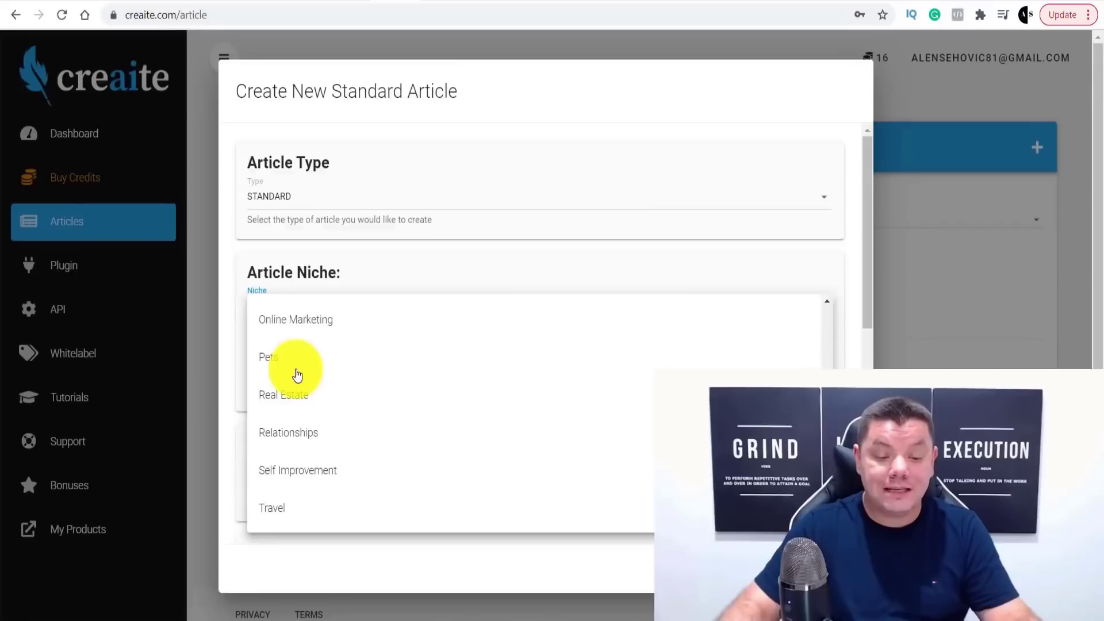
pyautogui.click(302, 515)
pyautogui.click(272, 363)
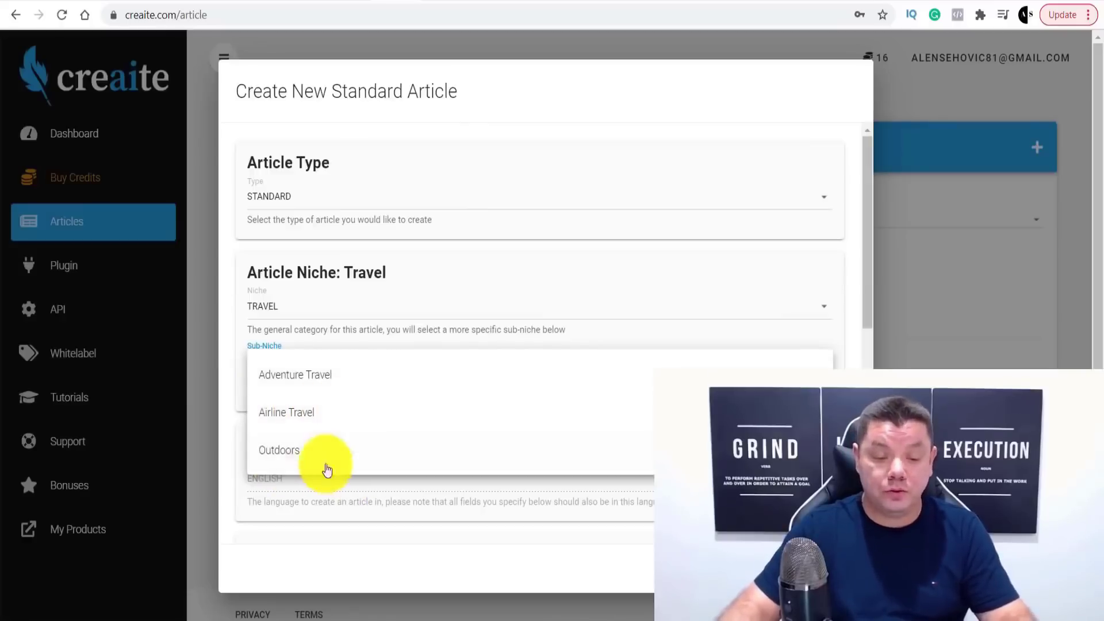
pyautogui.click(296, 416)
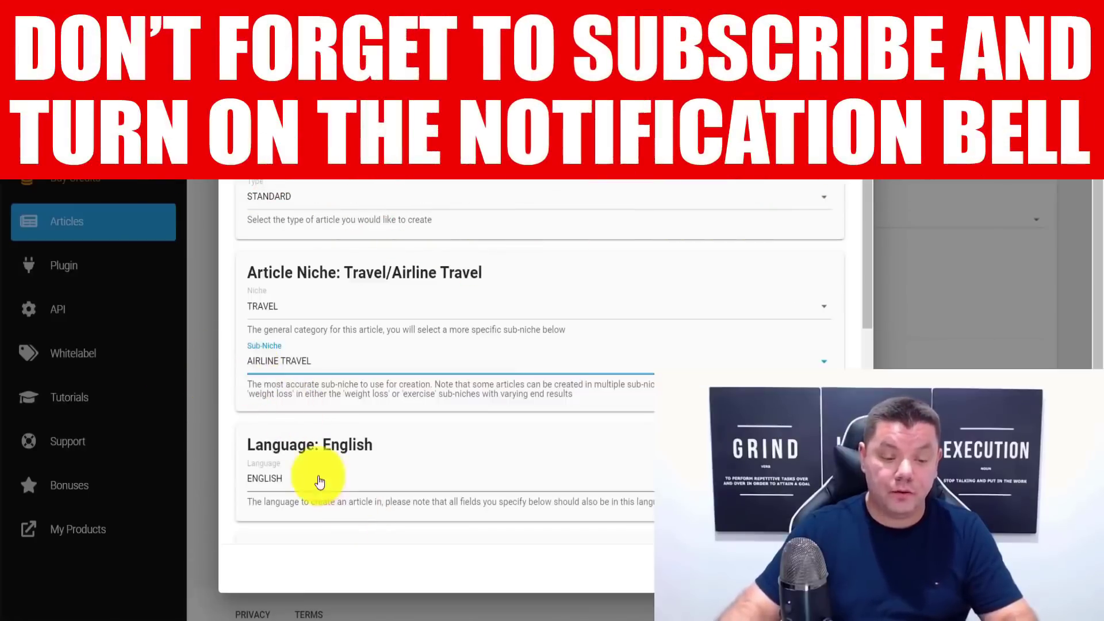
# Look through the available article languages and keep English as the language.
pyautogui.scroll(-3, 636, 419)
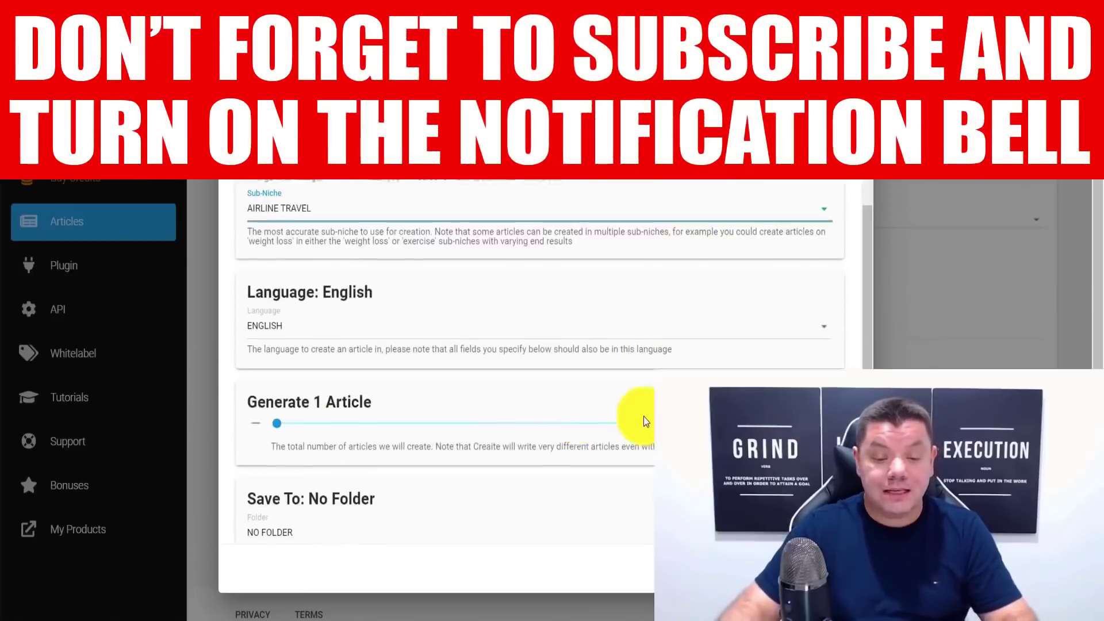
pyautogui.click(270, 329)
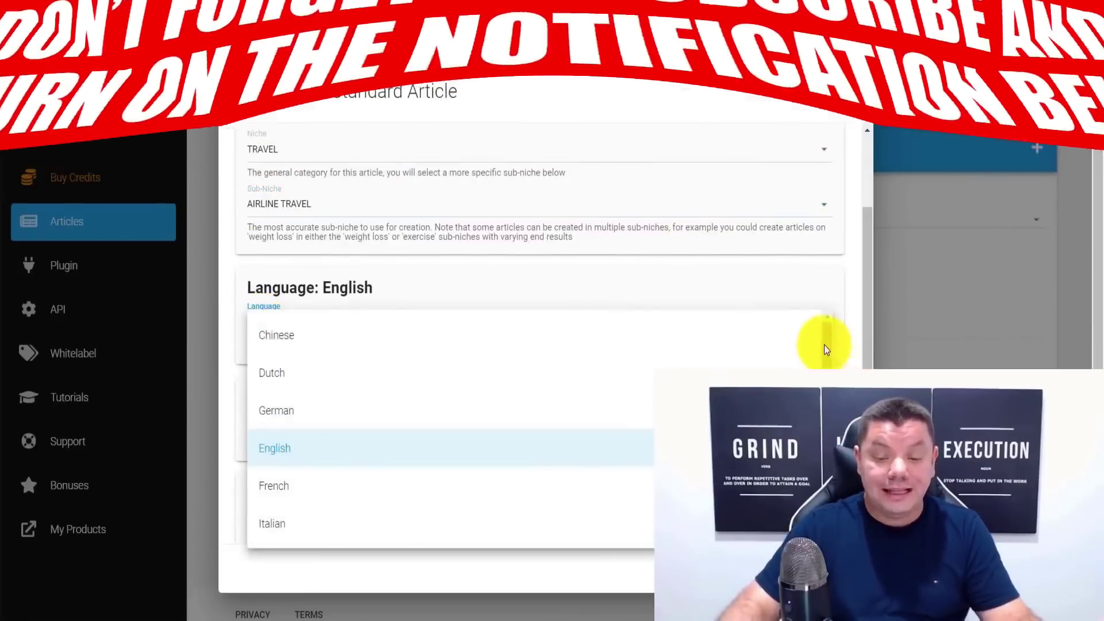
pyautogui.scroll(-4, 830, 351)
pyautogui.scroll(3, 830, 351)
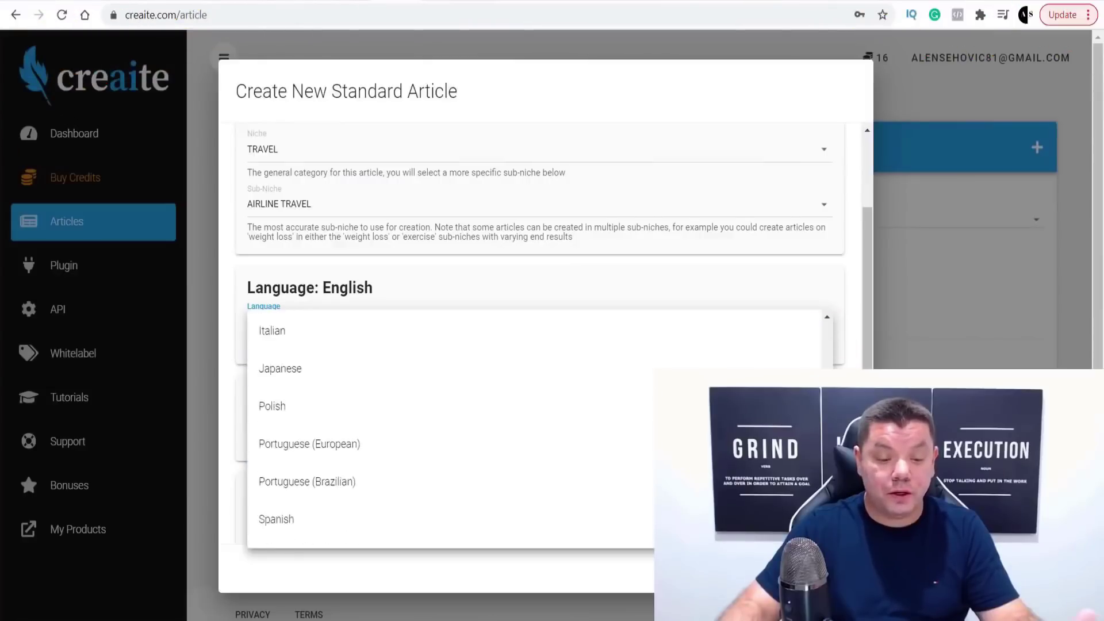
pyautogui.scroll(1, 841, 362)
pyautogui.click(313, 396)
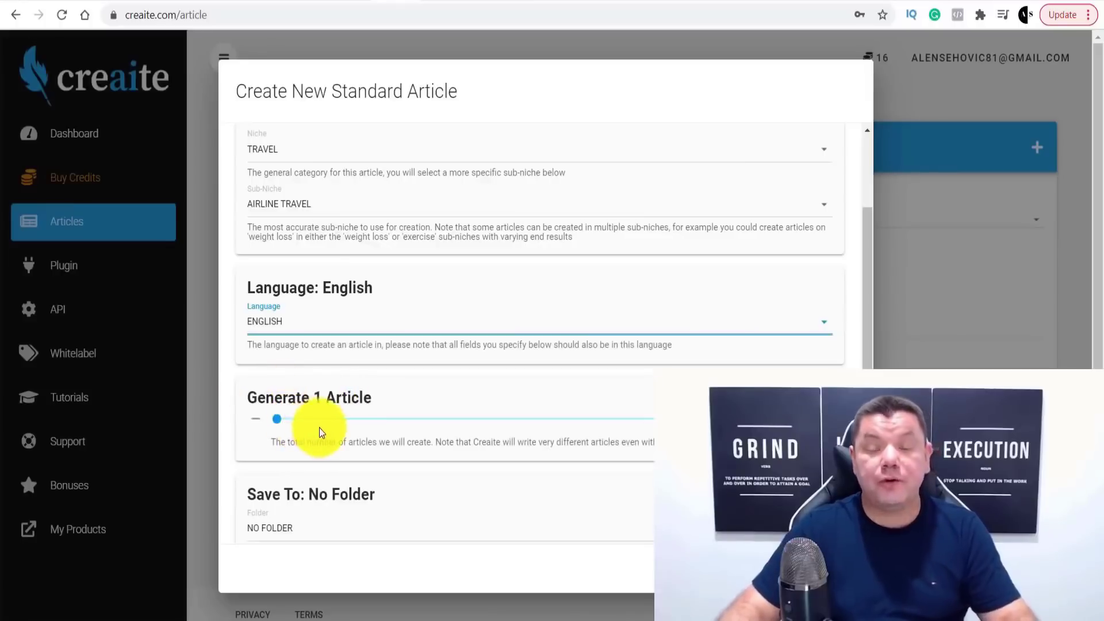
# Set the new article to save in the Travel folder and go on to its starting prompt.
pyautogui.scroll(-1, 312, 495)
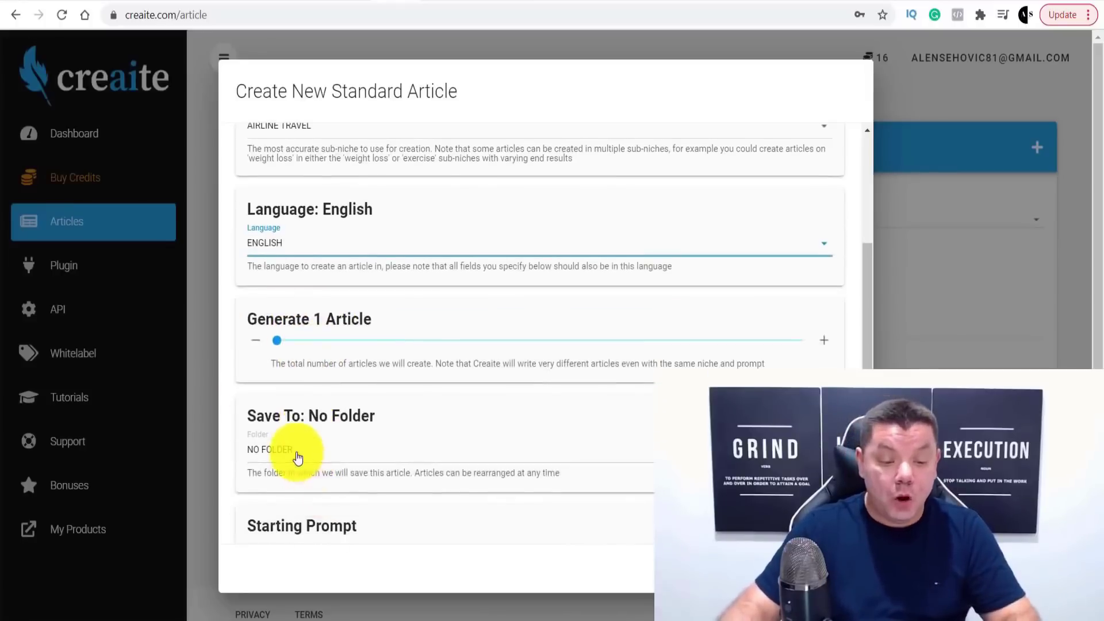
pyautogui.scroll(-1, 281, 403)
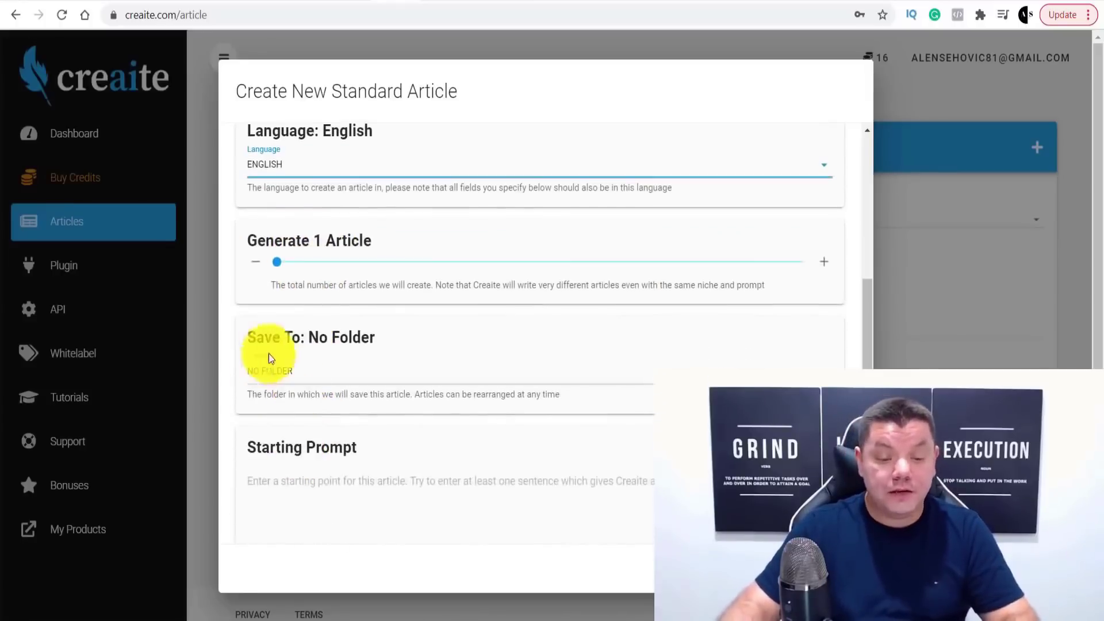
pyautogui.click(323, 374)
pyautogui.click(284, 428)
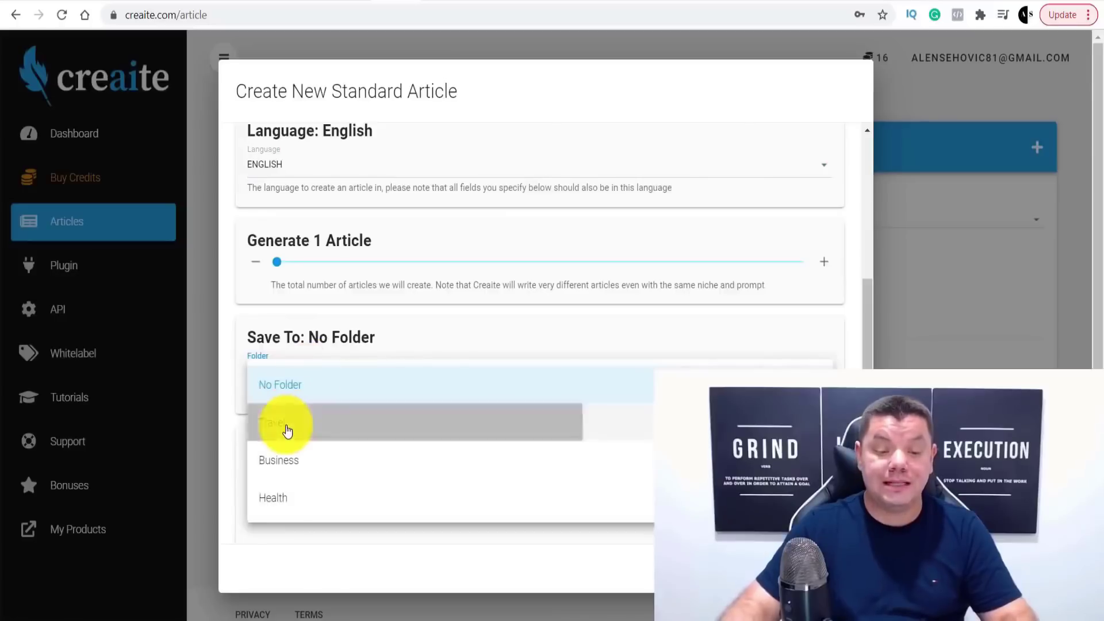
pyautogui.scroll(-2, 351, 443)
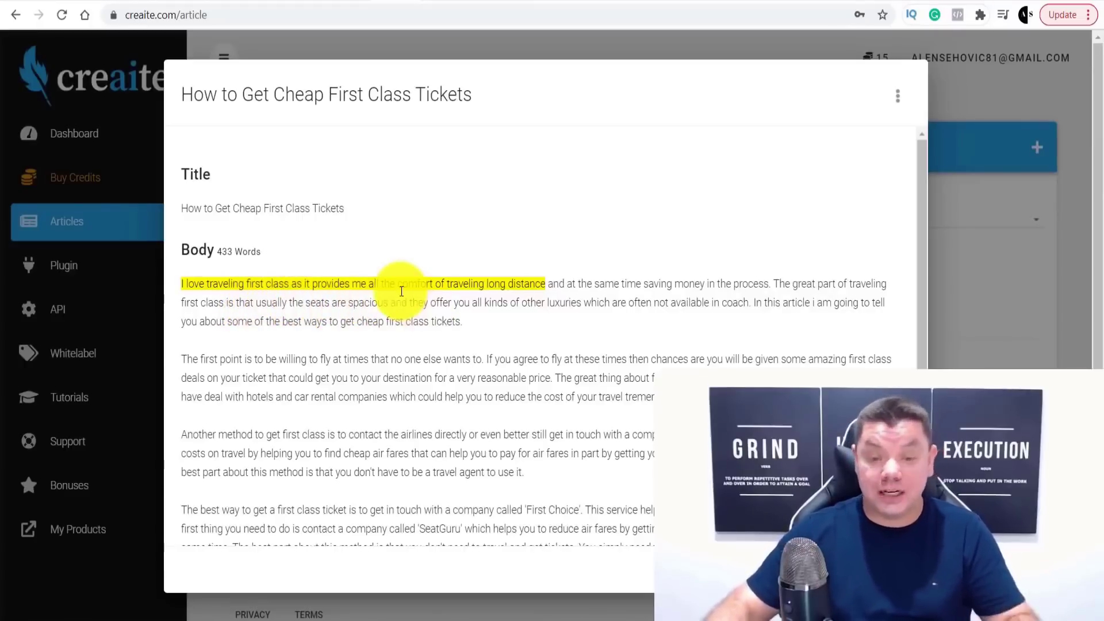
# Read through the generated article "How to Get Cheap First Class Tickets" and close it.
pyautogui.scroll(-3, 483, 434)
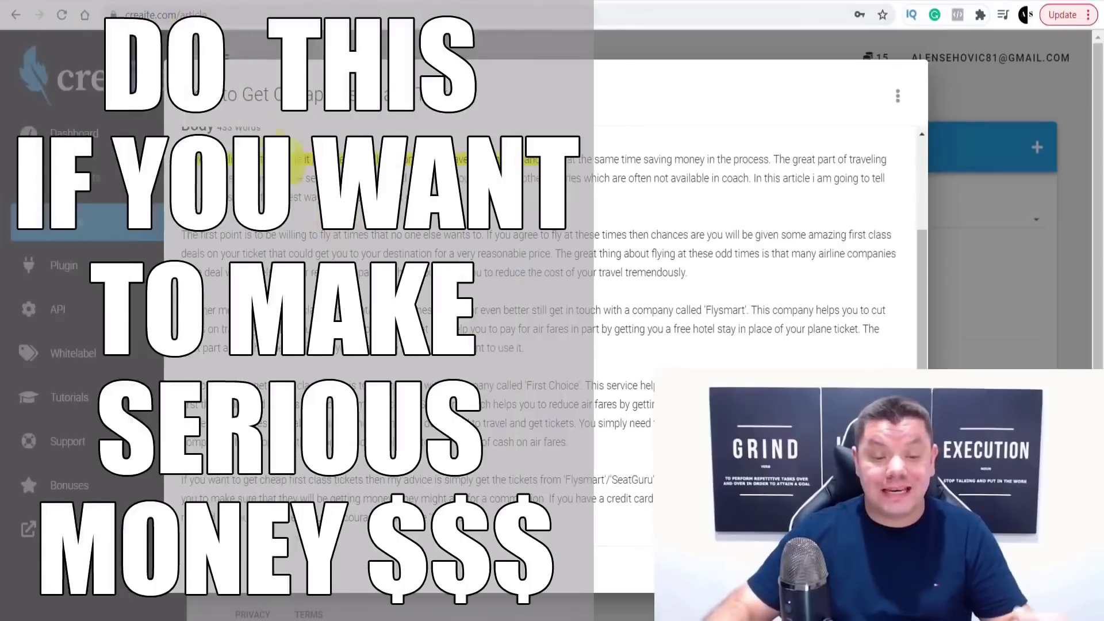
pyautogui.scroll(3, 548, 439)
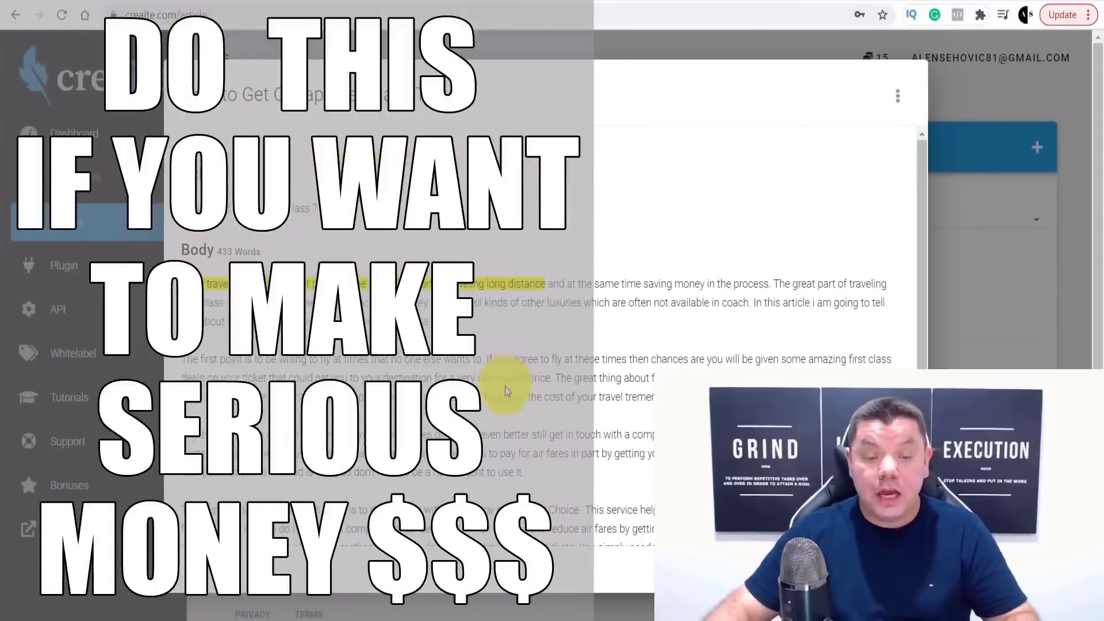
pyautogui.scroll(-3, 503, 381)
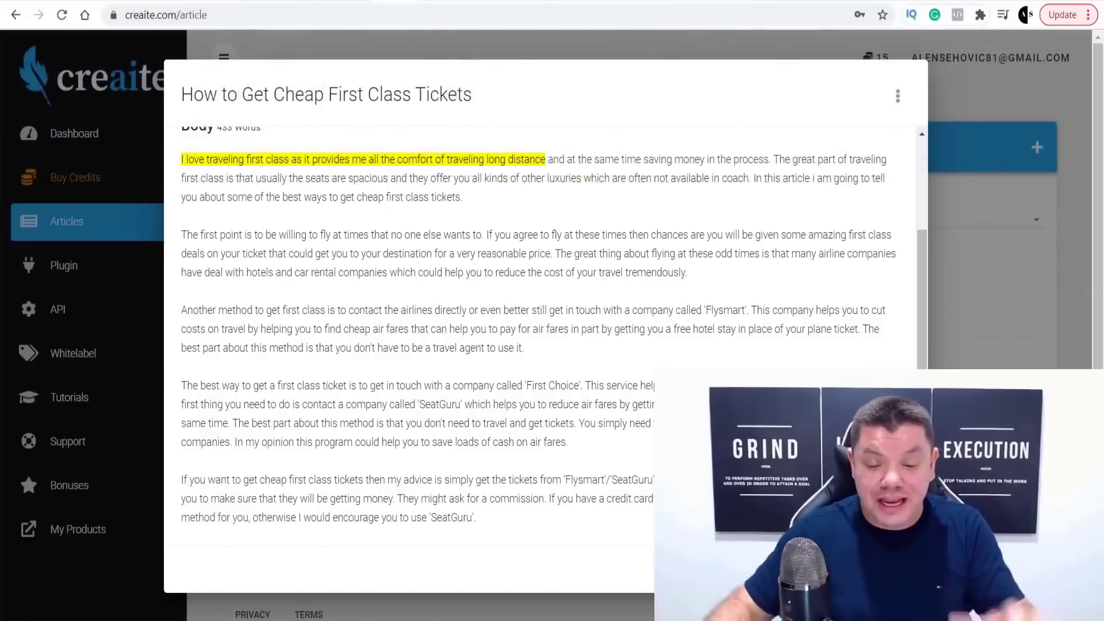
pyautogui.press('Escape')
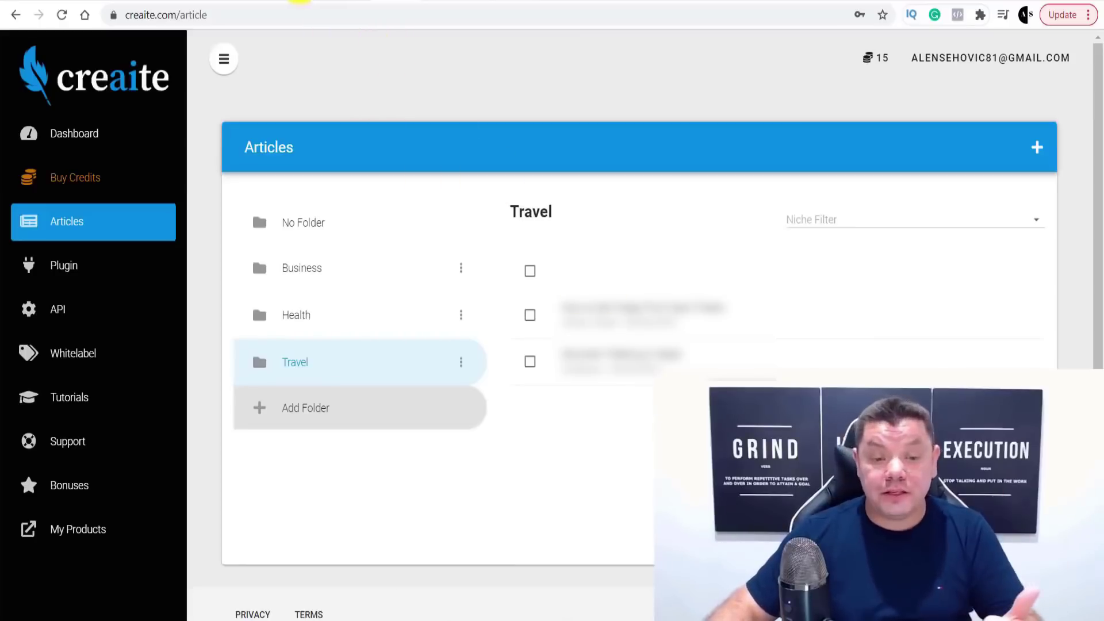
# Switch to Money Pantry's "Get Paid to Write" post and go back through its site list to the title.
pyautogui.click(414, 3)
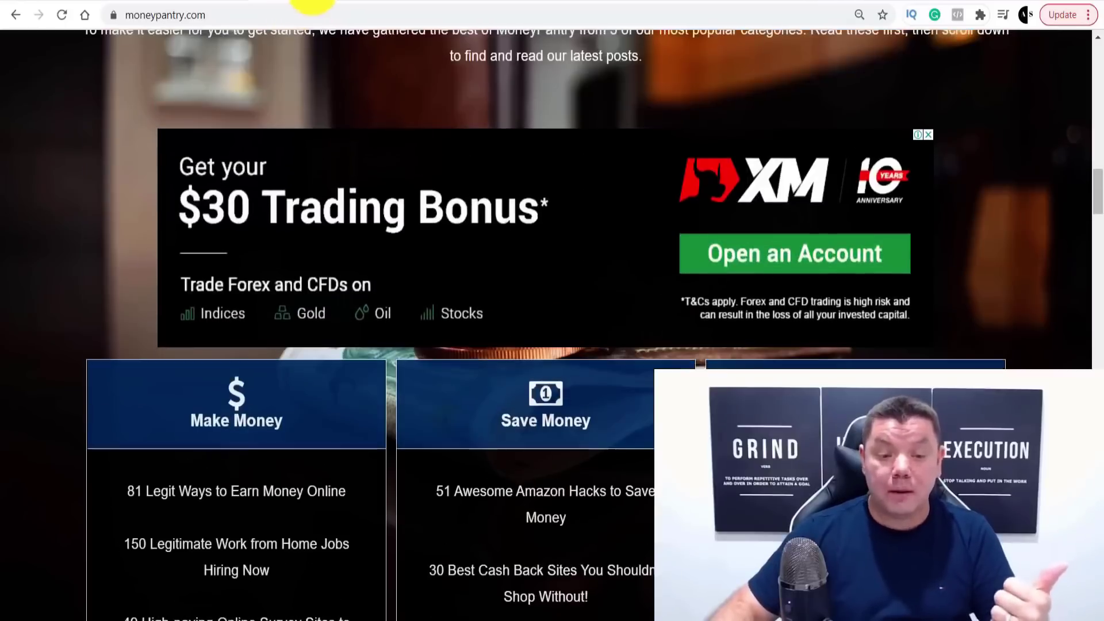
pyautogui.click(305, 3)
pyautogui.scroll(15, 377, 245)
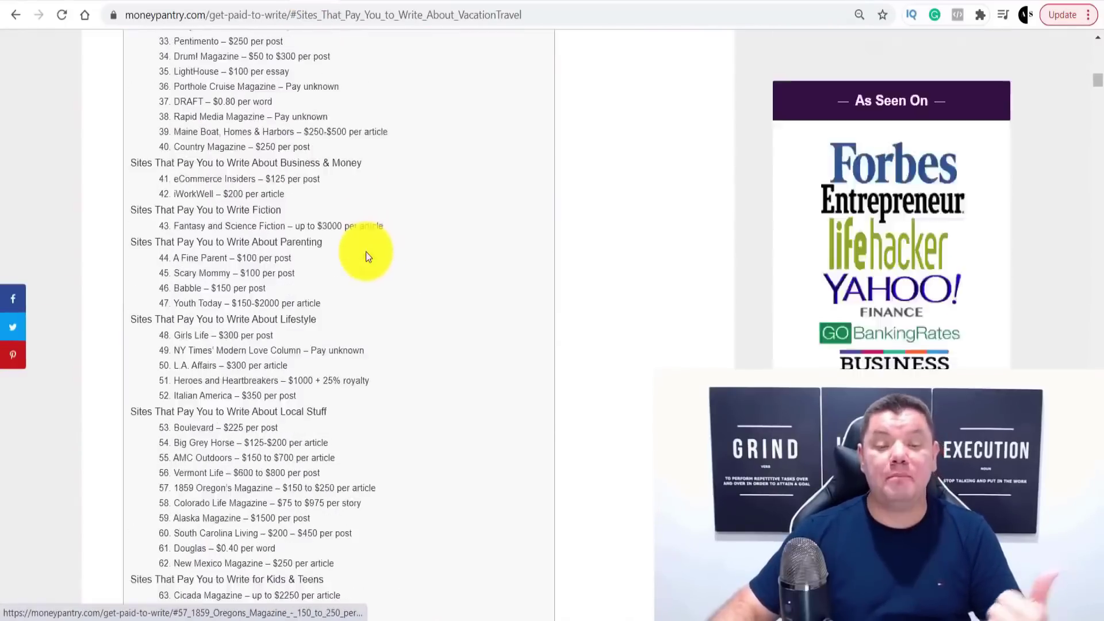
pyautogui.scroll(15, 368, 276)
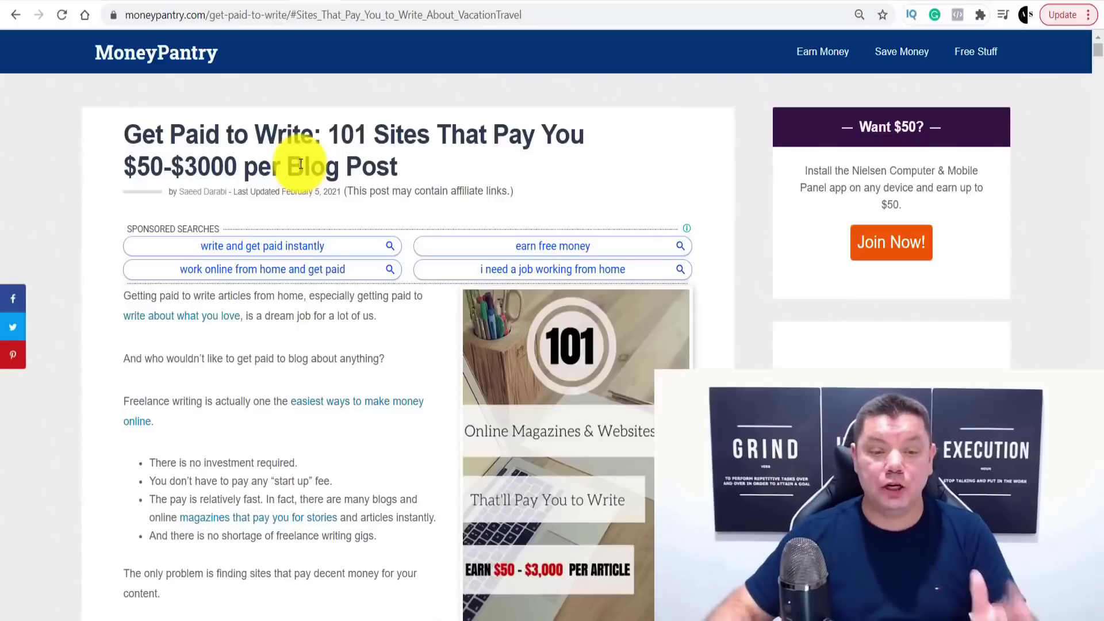
# View the start of Fiverr's "Article writing" results, and switch to Quora's home feed with its account menu closed.
pyautogui.click(430, 0)
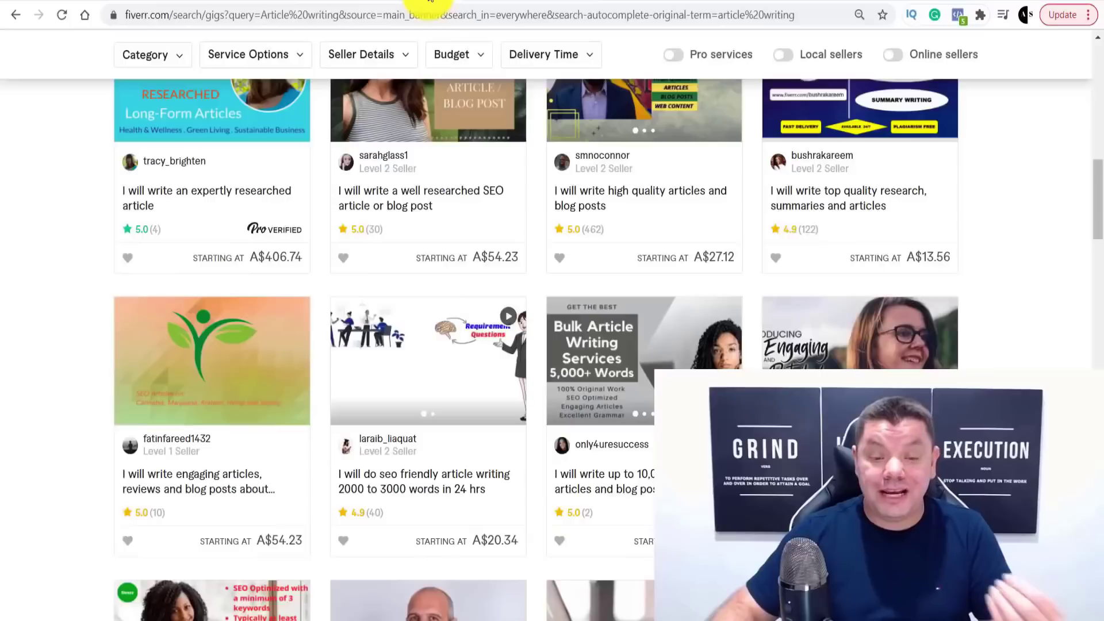
pyautogui.scroll(15, 429, 229)
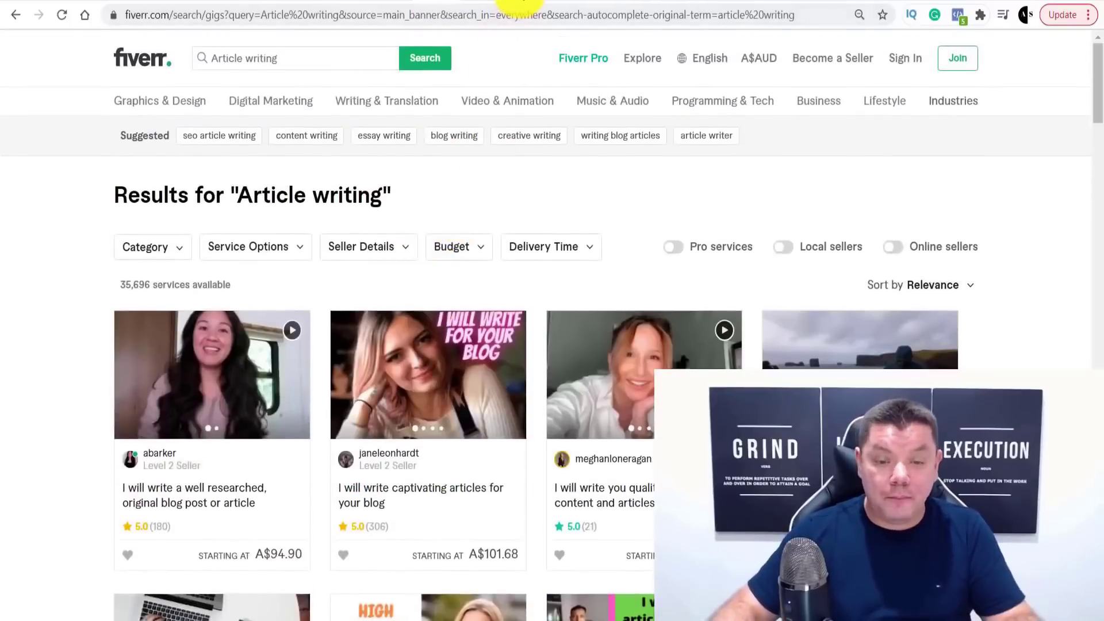
pyautogui.click(532, 2)
pyautogui.click(552, 2)
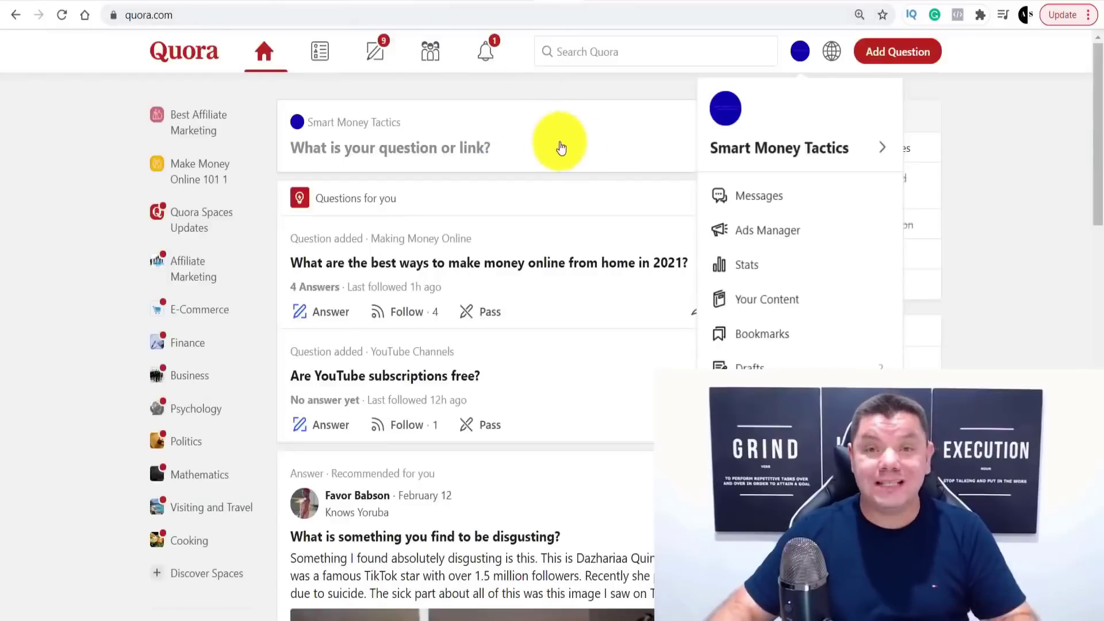
pyautogui.click(1028, 159)
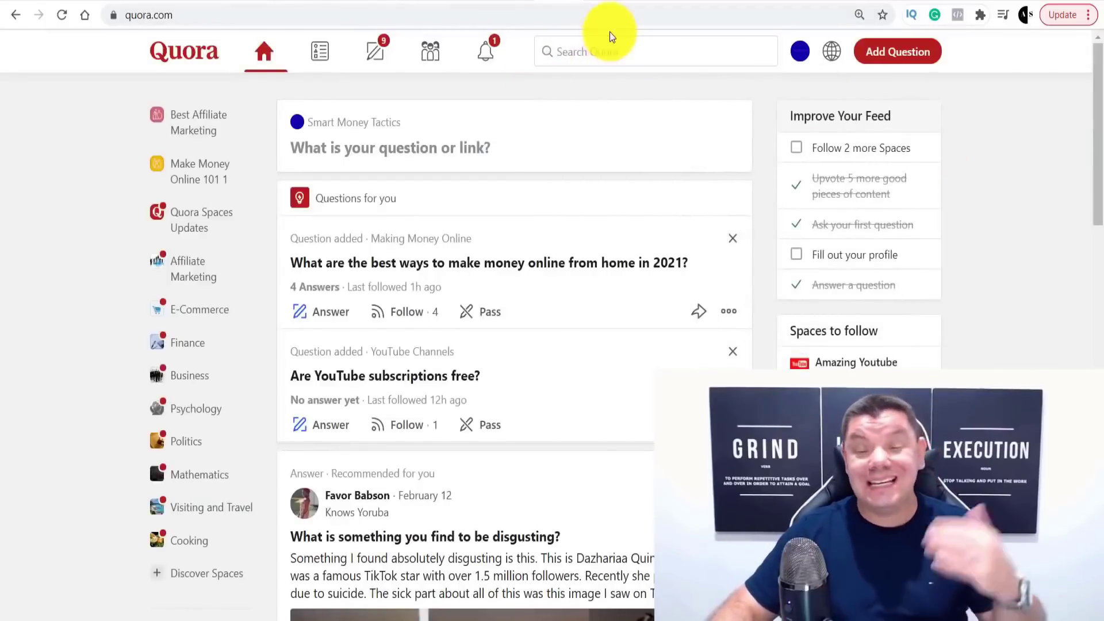
# Switch to the Creaite sales page and examine Step 1 of its "3 Simple Steps" section.
pyautogui.click(626, 4)
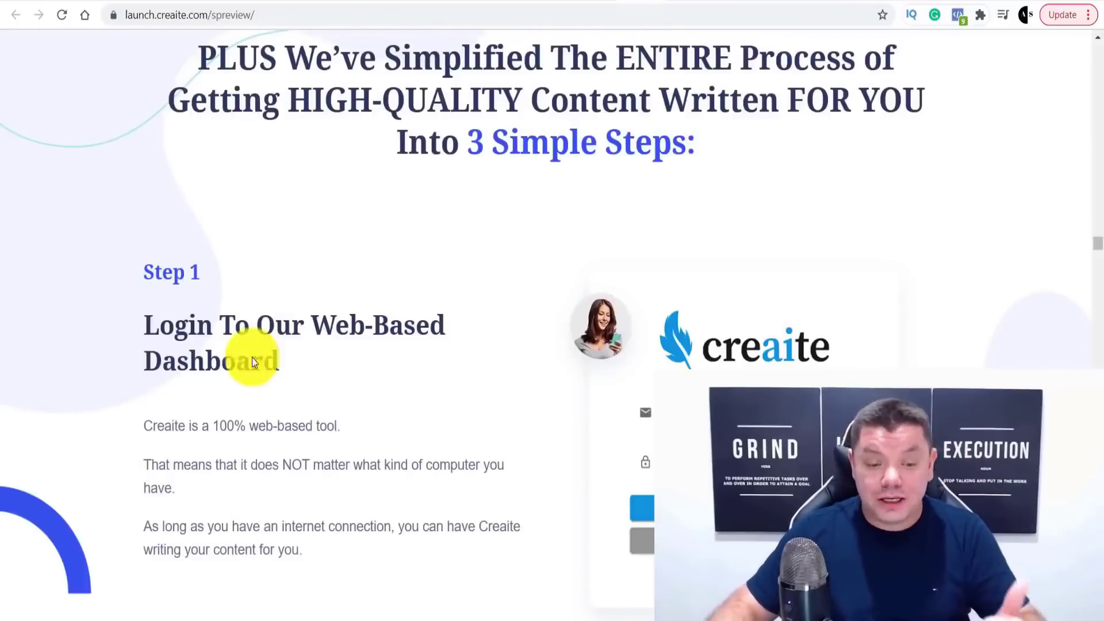
pyautogui.scroll(-2, 184, 356)
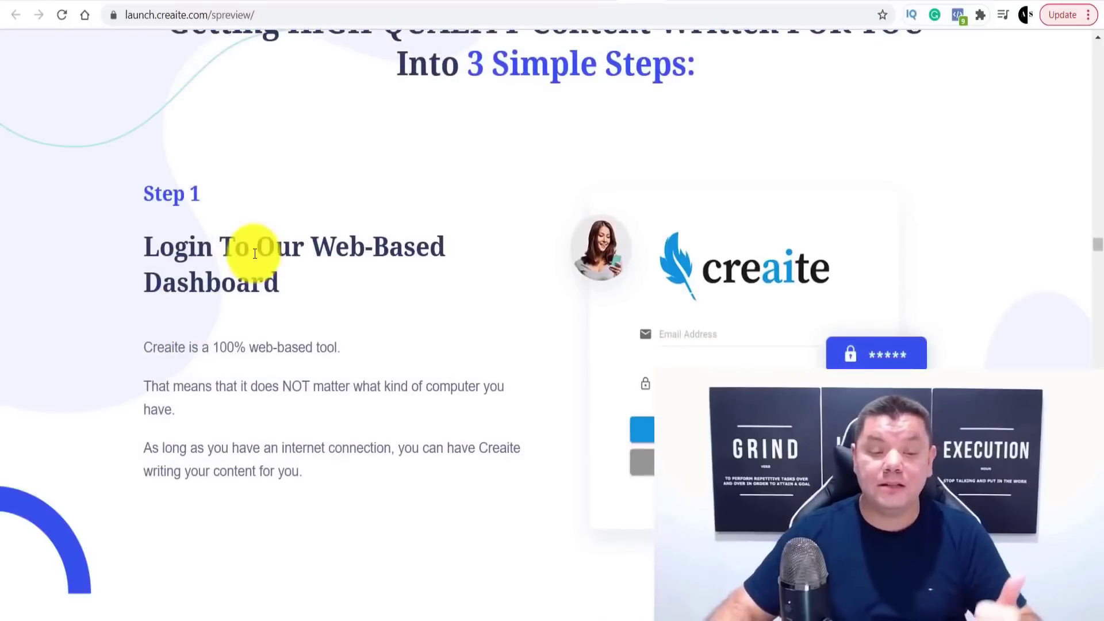